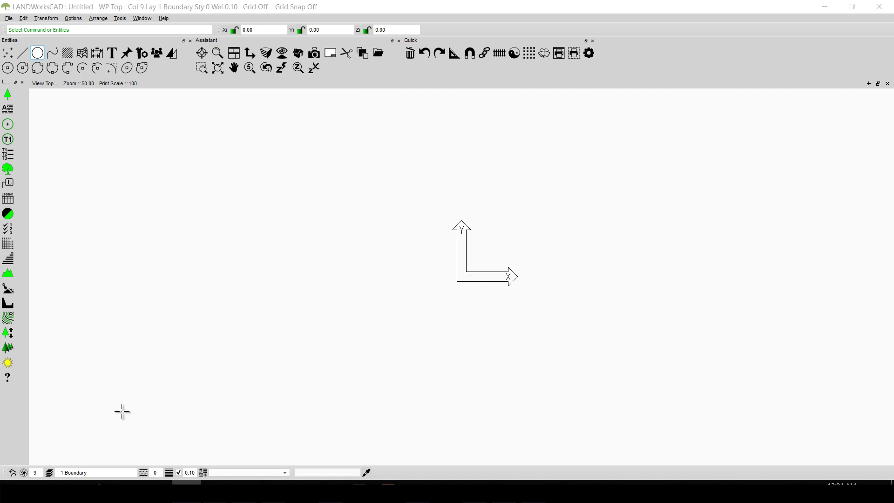
Make layer 600 and green colour 7 current for new work
click(50, 472)
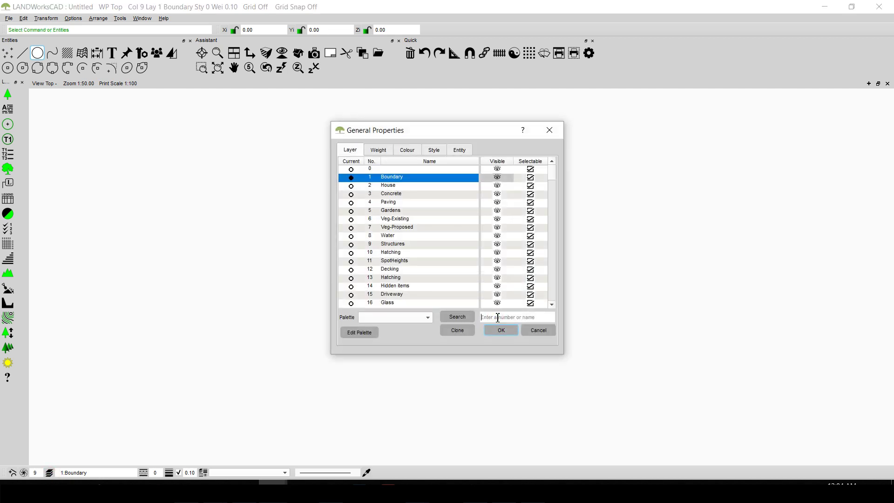
text(600)
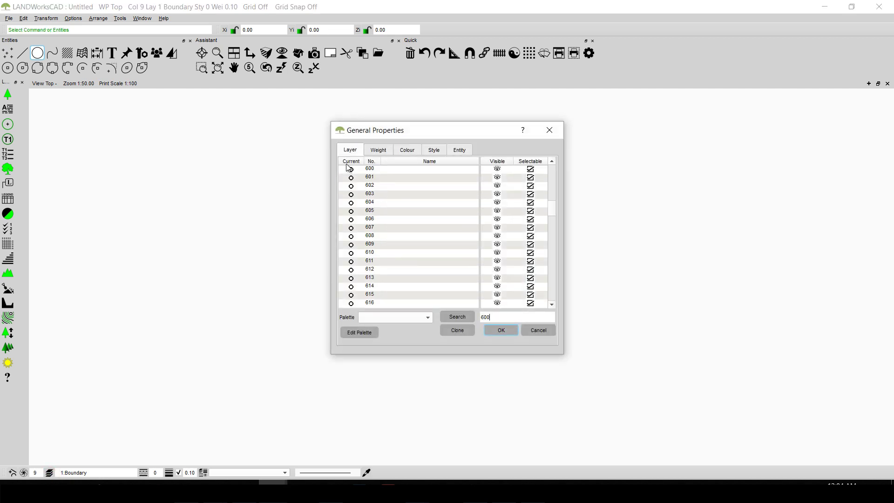
click(350, 171)
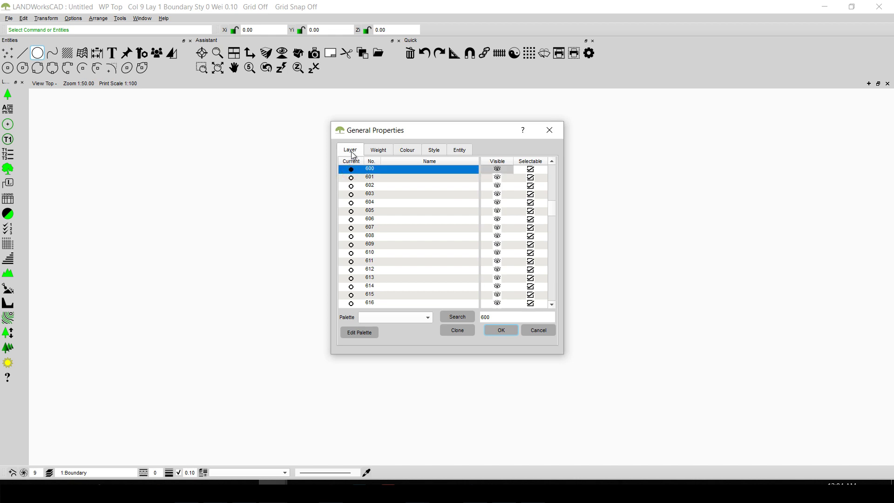
click(408, 150)
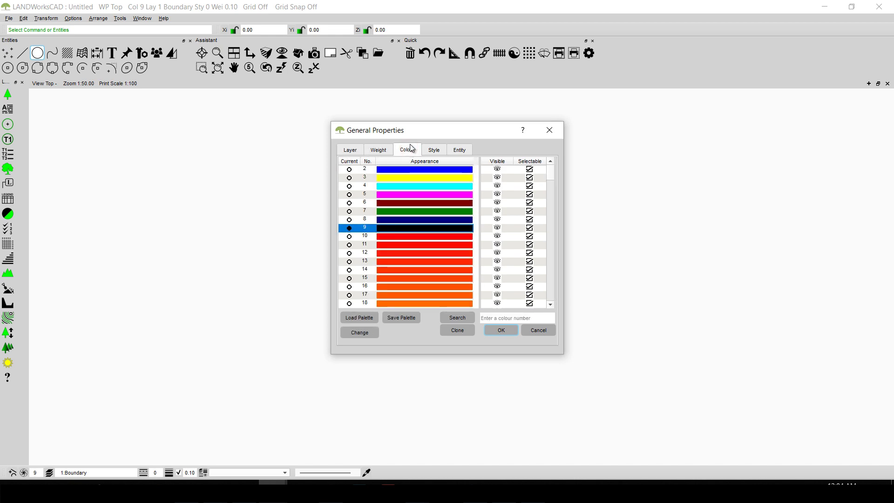
click(352, 212)
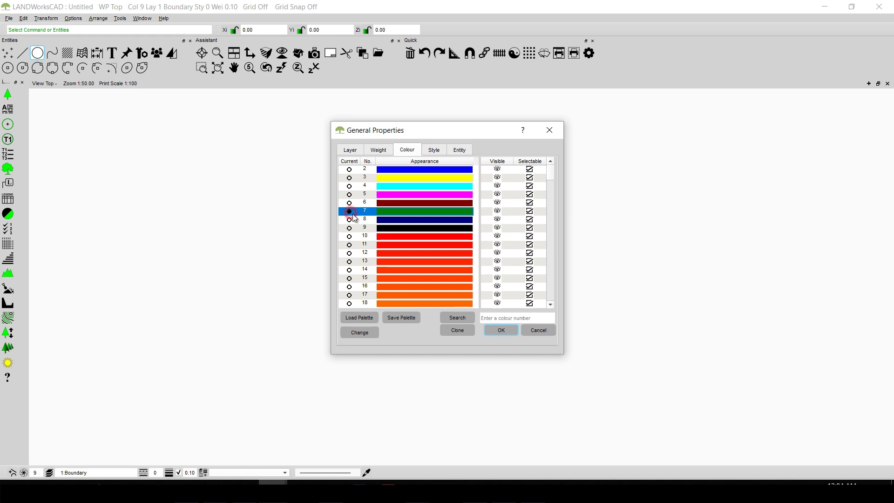
click(502, 330)
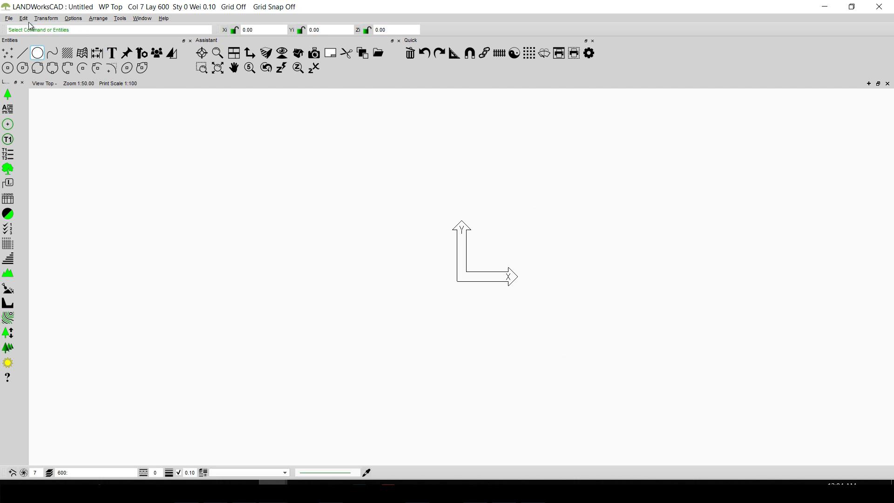
Draw a circle of radius 500 centred on the axes origin
click(7, 69)
text(500)
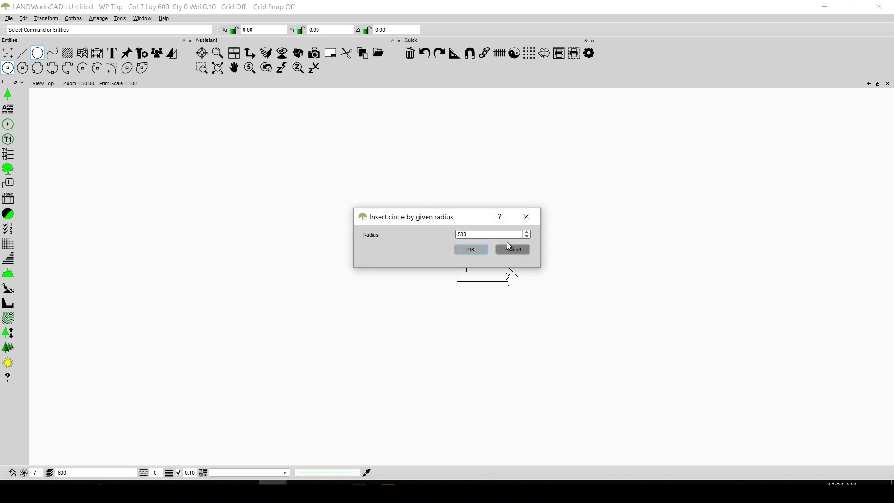
click(469, 250)
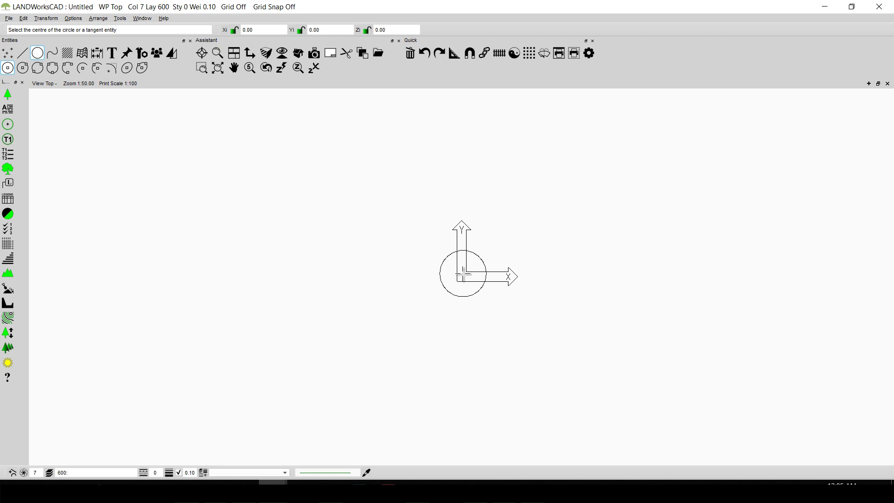
click(462, 276)
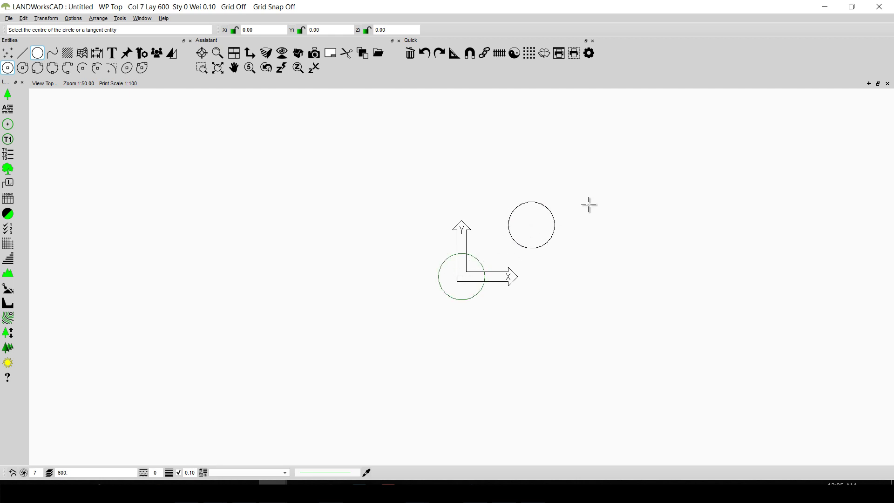
key(Escape)
Zoom and pan to frame the circle, then select it
scroll(507, 286, up, 4)
scroll(507, 286, up, 2)
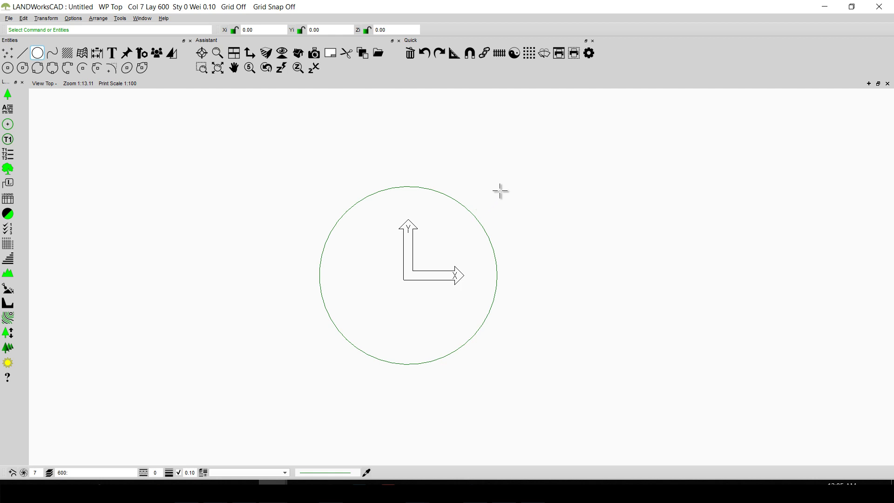
middle_drag(499, 192, 559, 185)
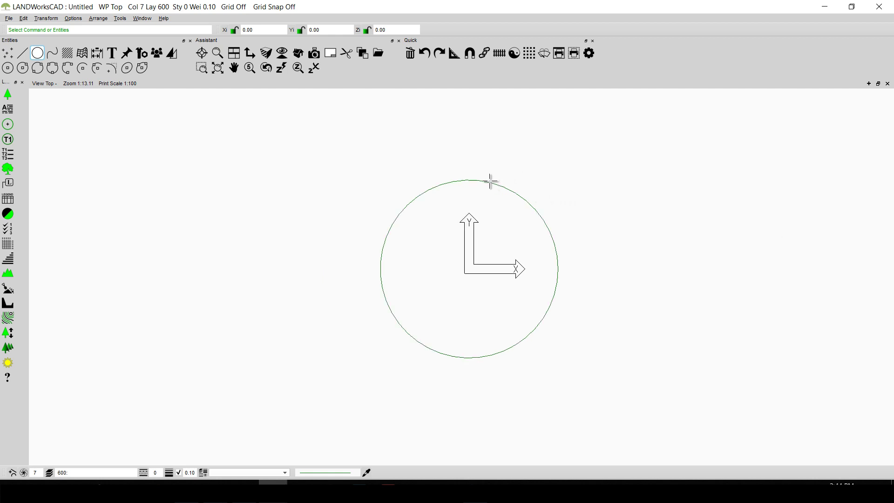
click(469, 180)
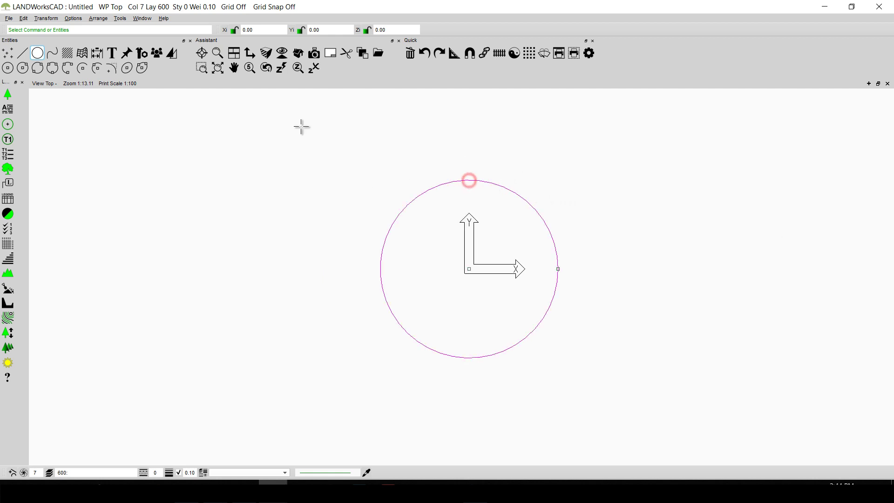
Convert the circle into a 25-control-point curve, deleting the original circle
click(58, 47)
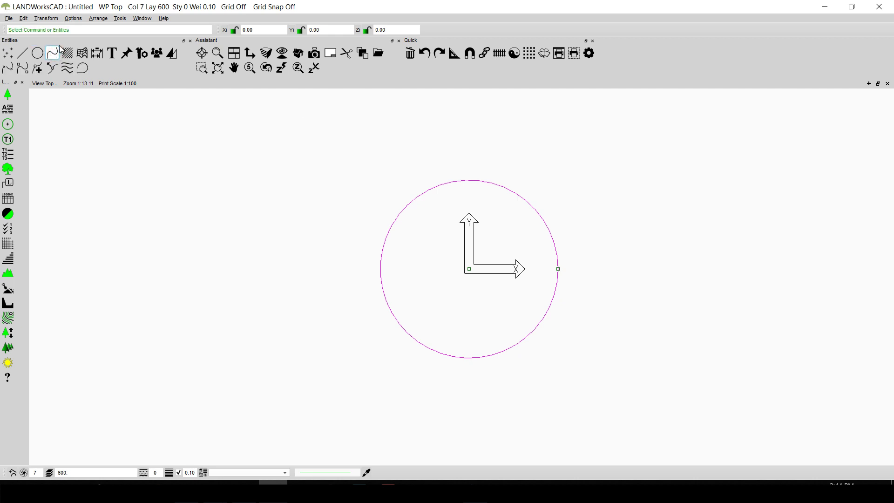
click(81, 70)
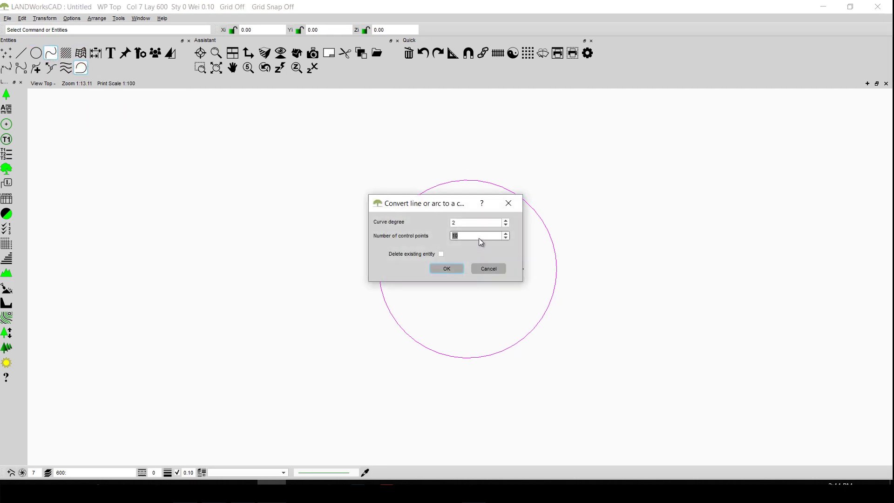
text(25)
click(441, 254)
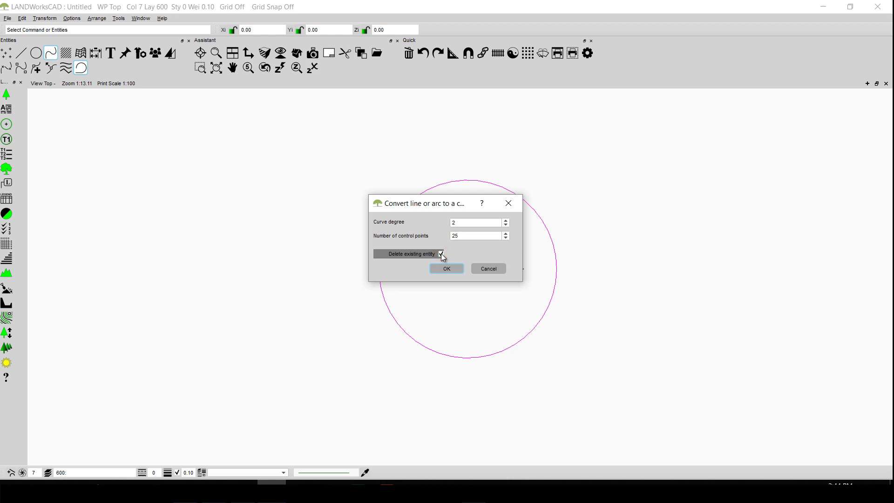
click(451, 268)
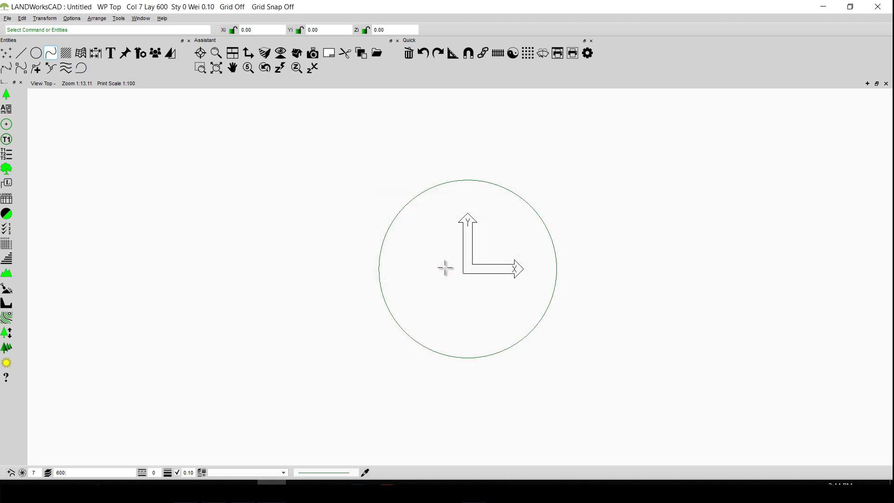
click(461, 133)
Reshape the curve by dragging its top, left and lower control points in and out
click(486, 181)
click(468, 180)
drag(468, 180, 419, 189)
mouse_move(390, 224)
mouse_down()
mouse_move(376, 228)
mouse_move(379, 221)
mouse_up()
drag(379, 269, 383, 275)
drag(391, 313, 401, 315)
drag(444, 358, 445, 364)
drag(512, 347, 510, 342)
Adjust the right and top points, add control points, and drag-copy the outline up-right
click(554, 292)
drag(555, 293, 554, 291)
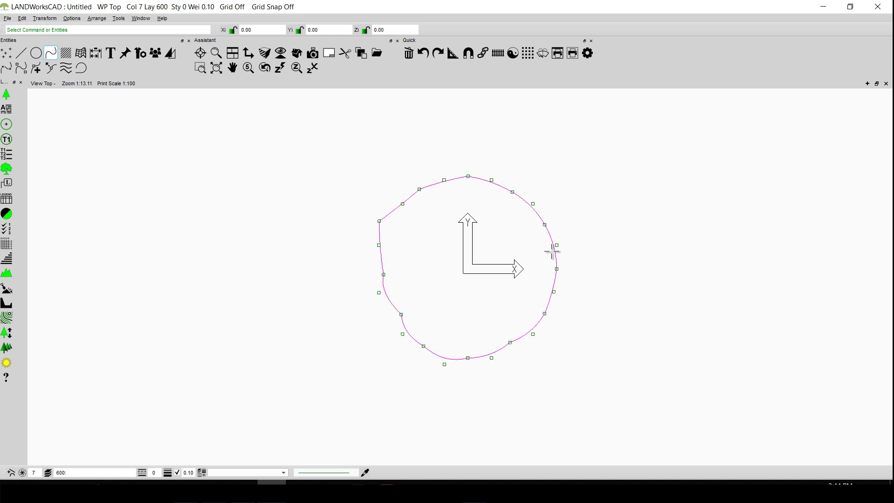
click(543, 225)
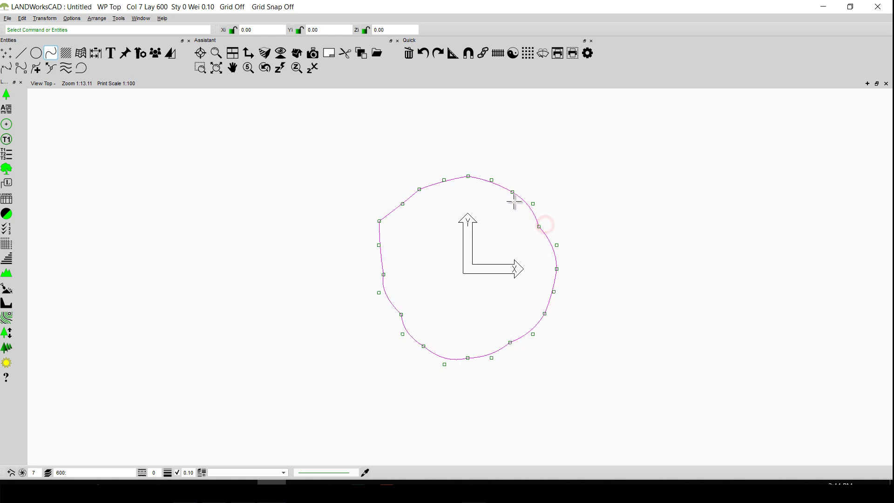
click(493, 181)
drag(493, 181, 493, 184)
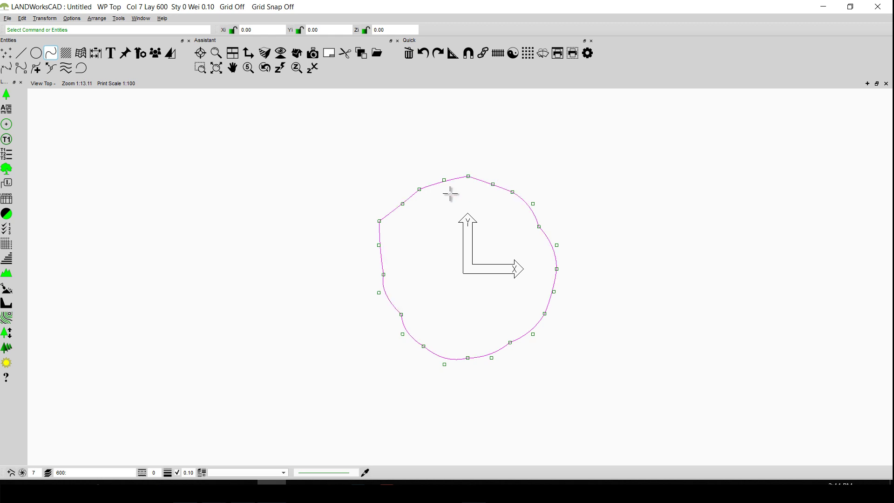
click(418, 190)
drag(380, 221, 390, 229)
click(610, 288)
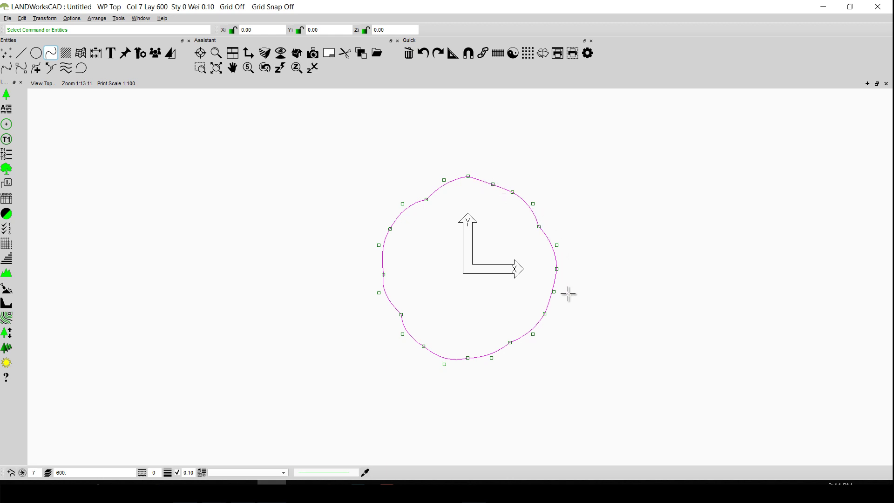
drag(484, 178, 490, 179)
Deselect the curves and drag another copy of the outline to a second offset
click(481, 192)
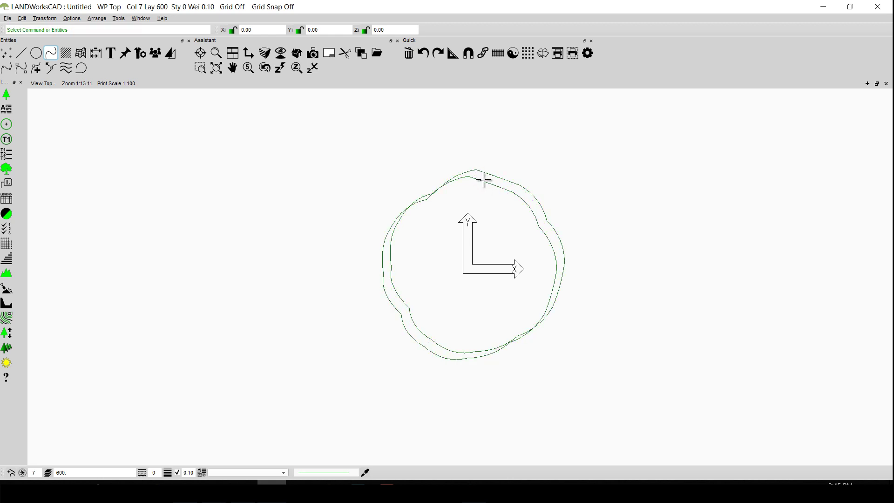
drag(482, 183, 531, 219)
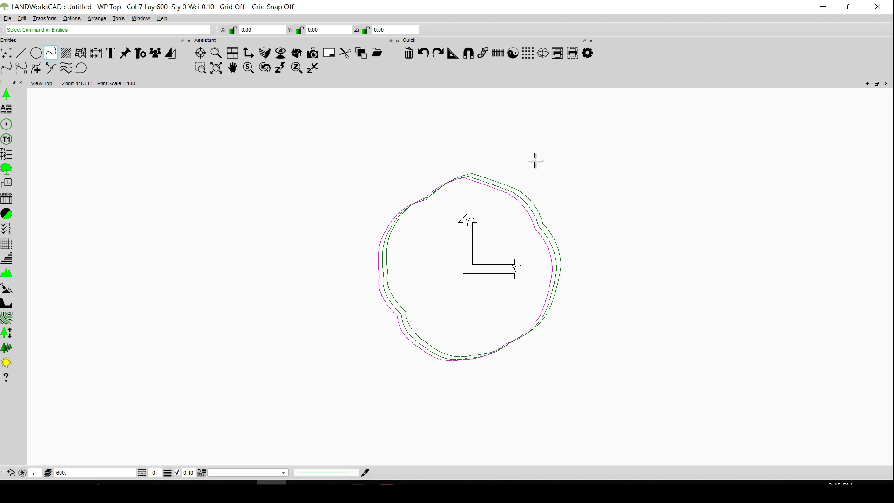
click(40, 52)
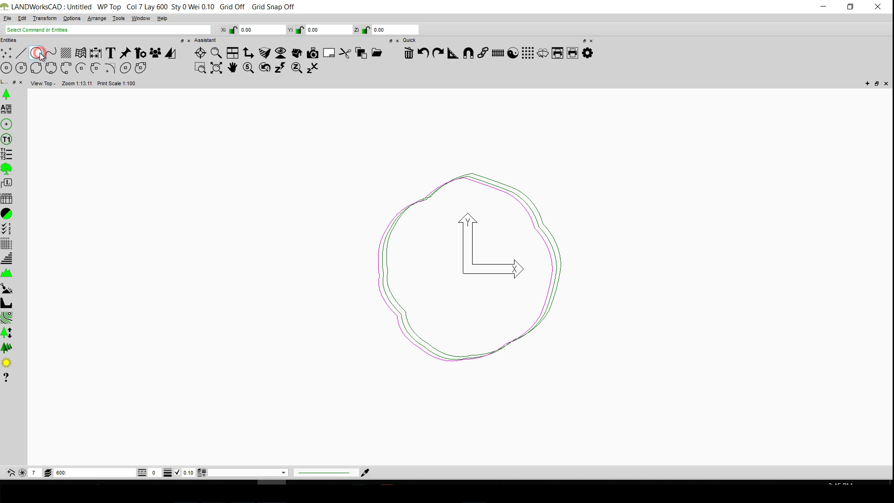
Place eight radius-50 circles inside the outline: three upper-left, three bottom, one top, one right
click(6, 68)
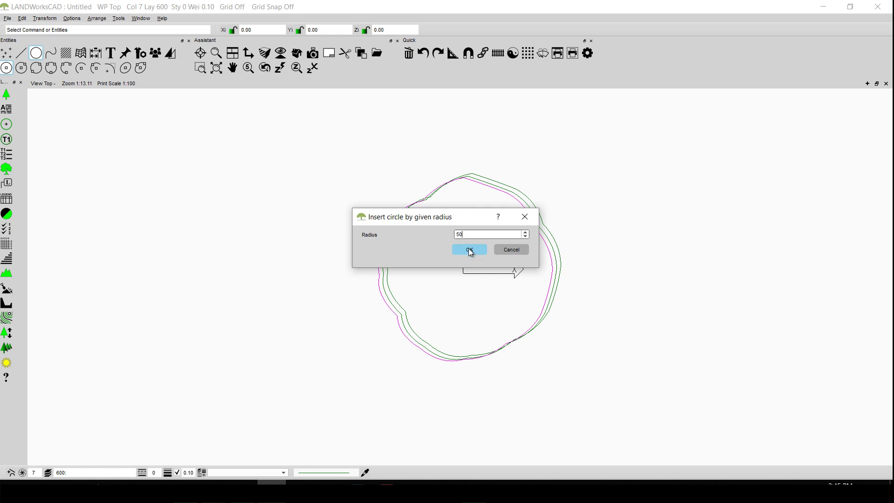
click(469, 247)
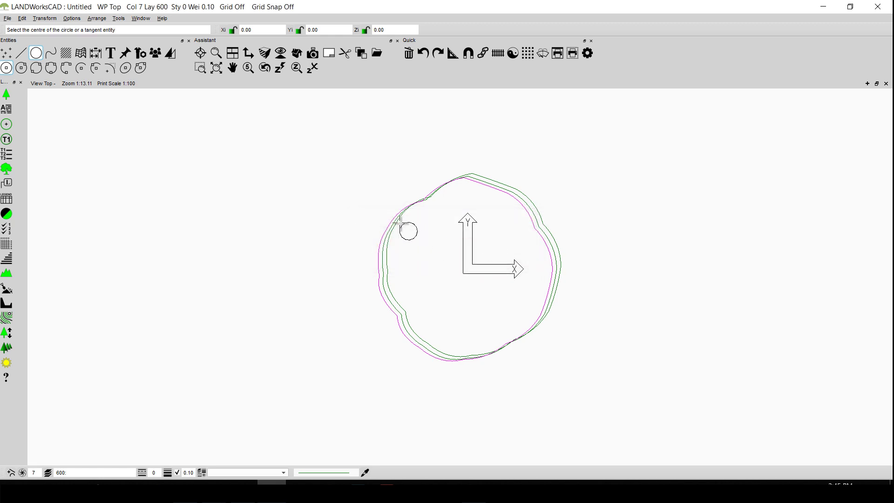
click(417, 244)
click(404, 259)
click(424, 265)
click(455, 324)
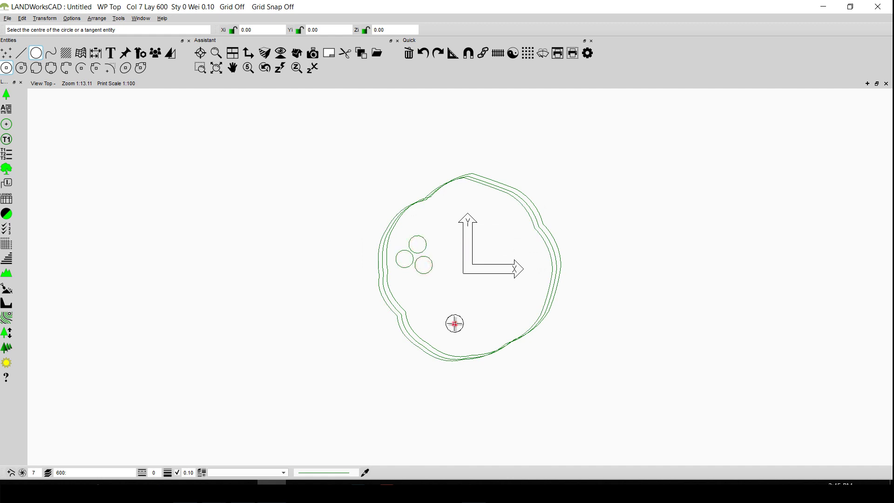
click(475, 321)
click(495, 321)
click(481, 202)
click(514, 239)
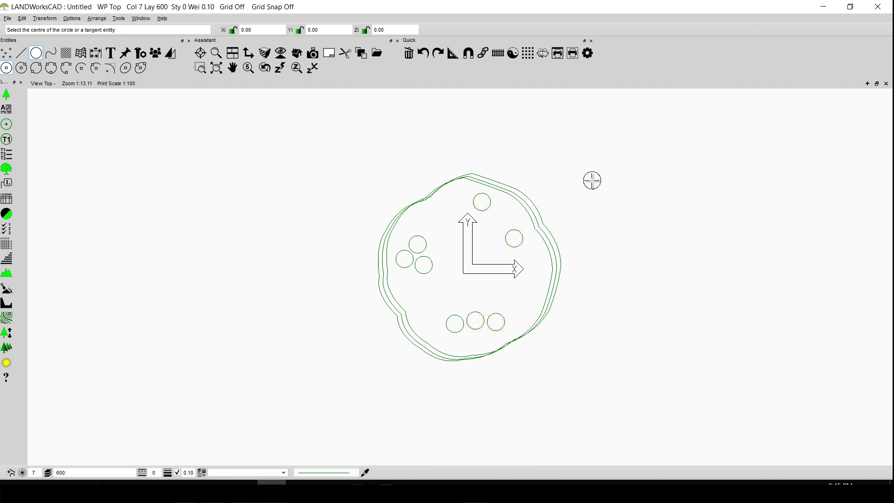
key(Escape)
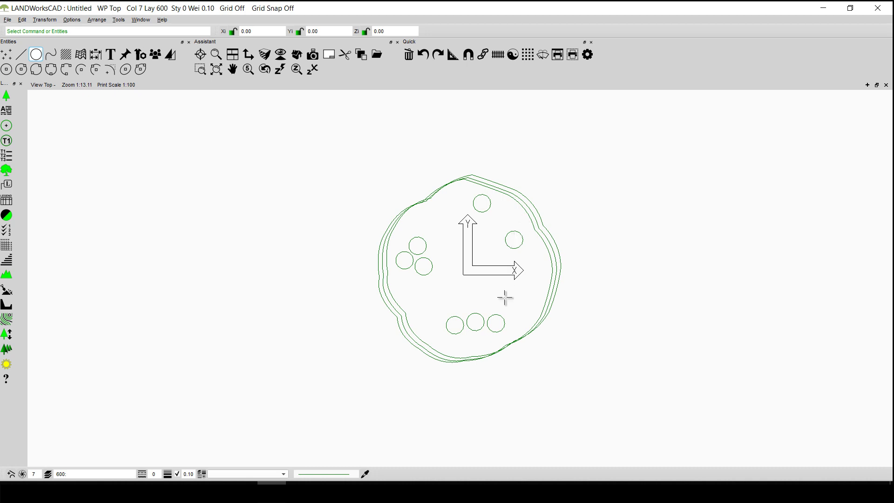
click(72, 19)
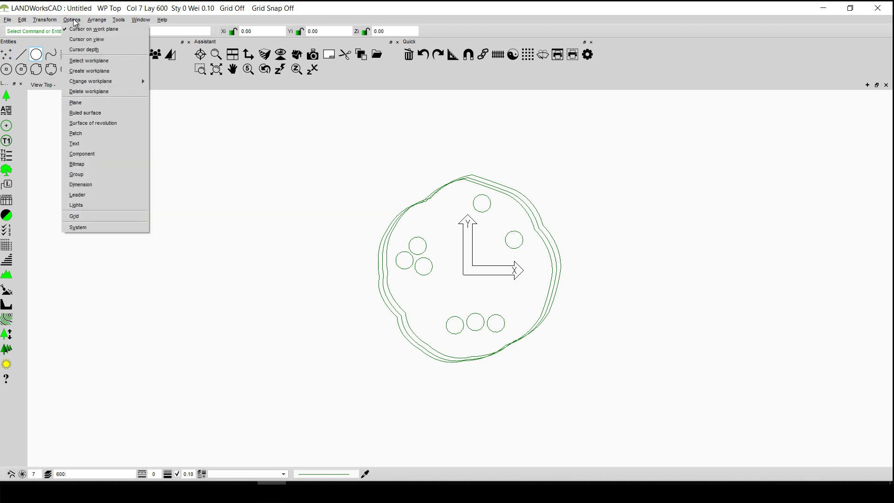
Set the plane fill option to a solid colour
click(88, 102)
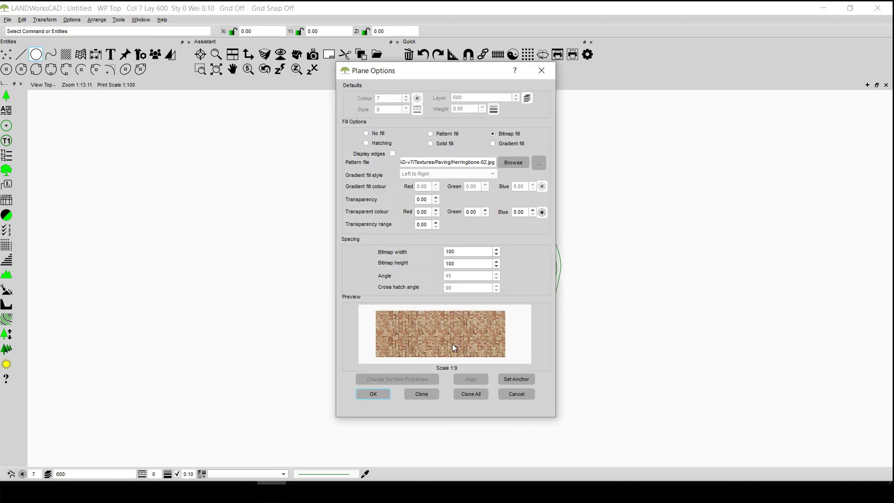
click(439, 142)
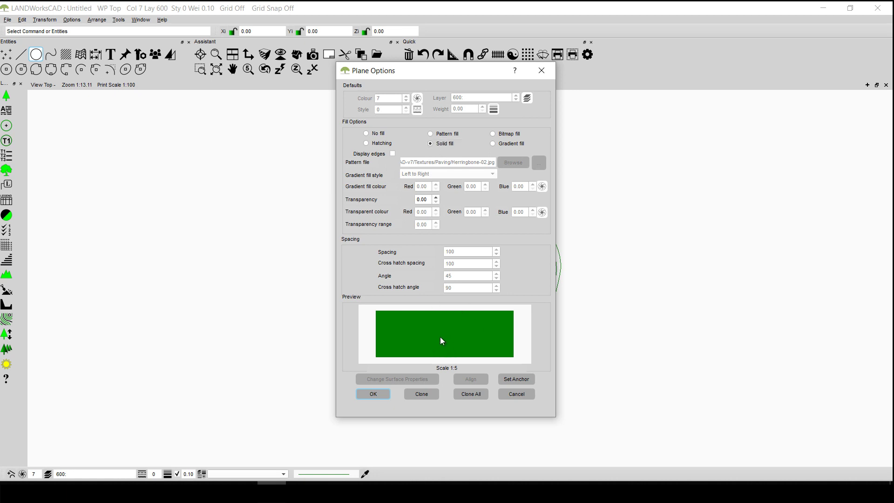
click(380, 396)
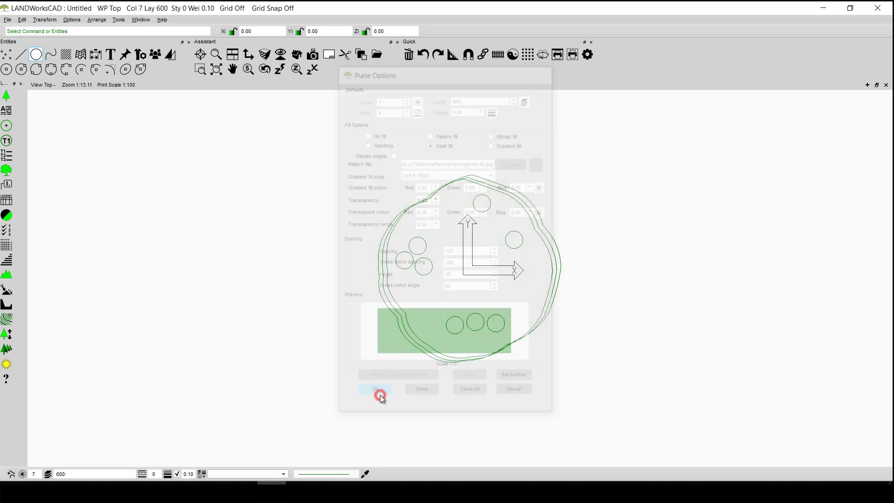
Activate the plane tools, trying Plane by Boundary and Plane by Interior, then close the options
click(66, 55)
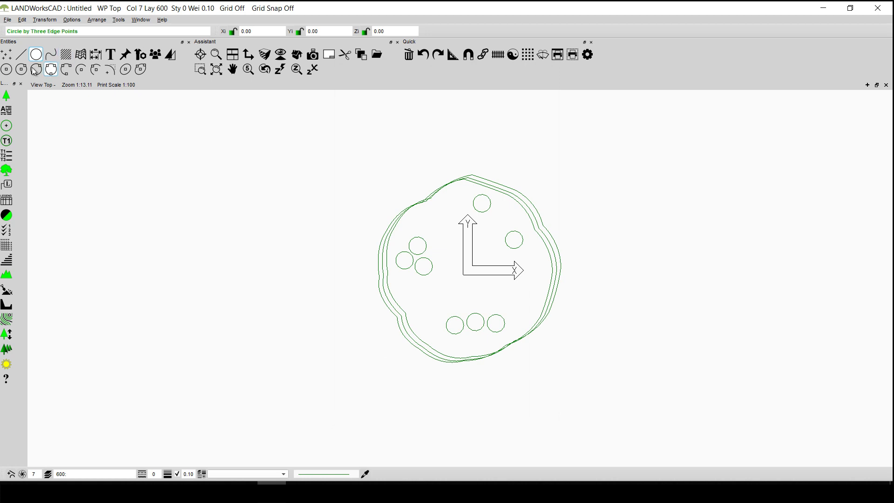
click(7, 71)
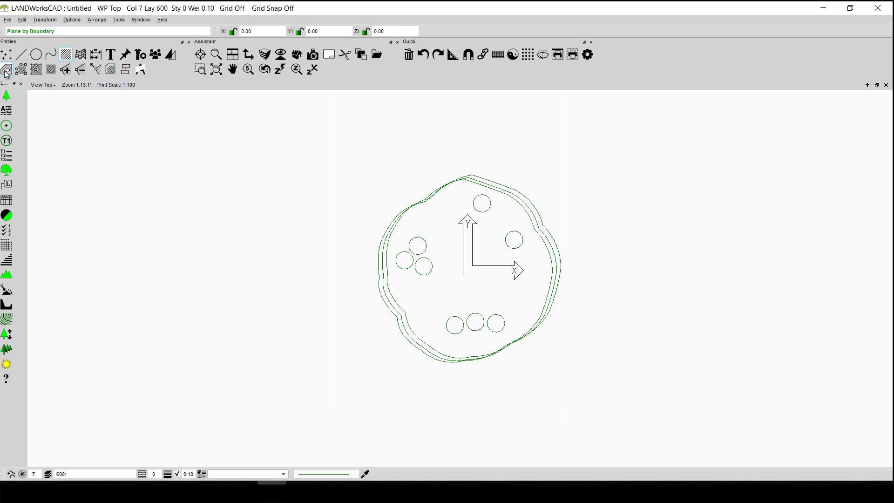
click(36, 70)
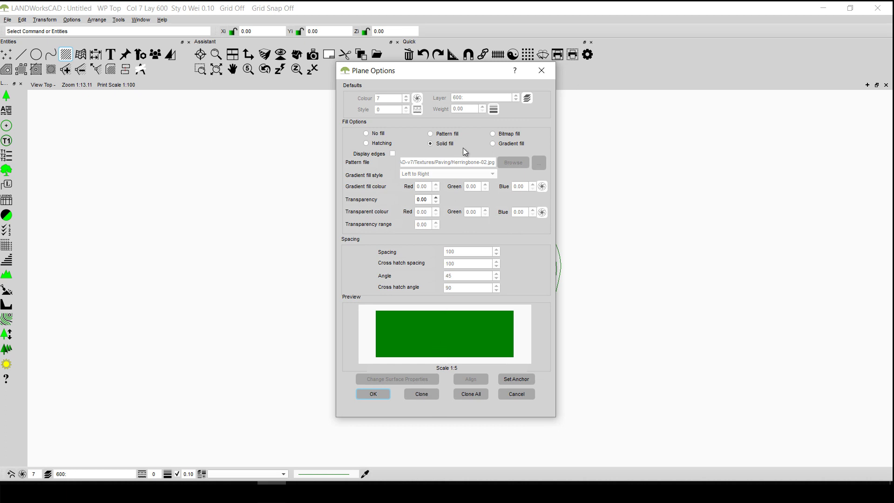
click(542, 71)
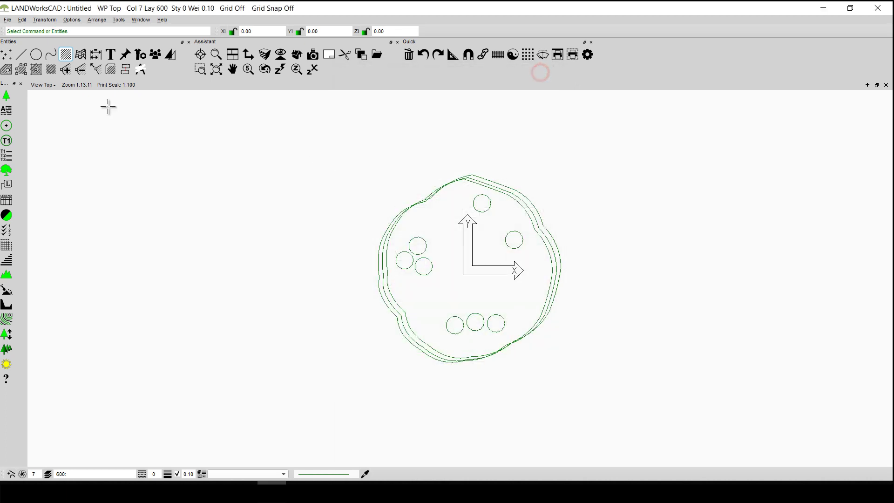
click(303, 146)
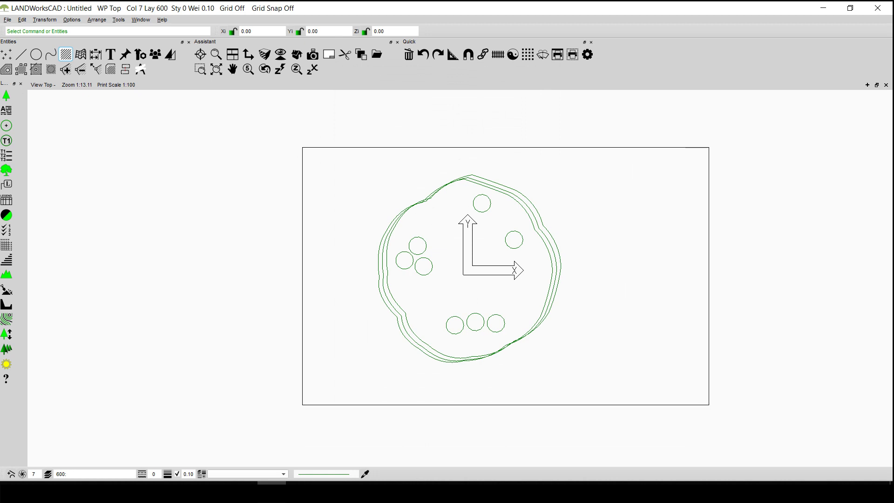
Select only the small circles, fill them with planes by boundary, and open Plane Verify
click(708, 404)
click(825, 386)
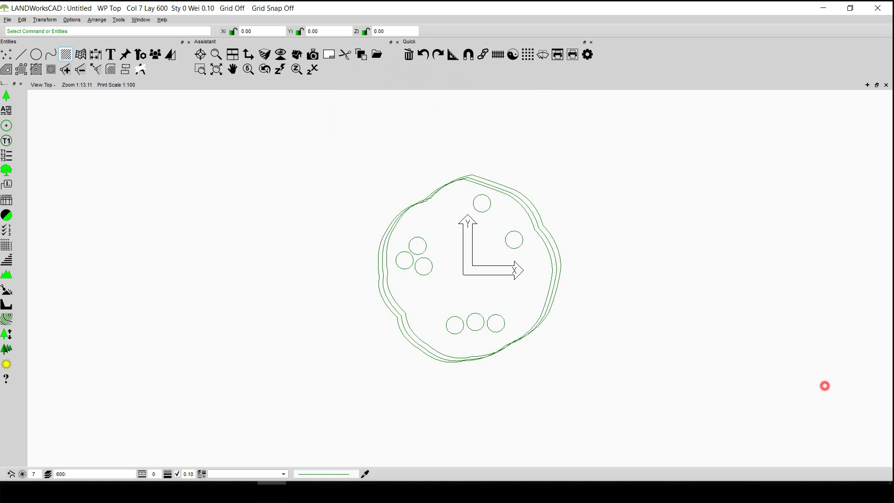
click(713, 275)
click(508, 196)
click(522, 194)
click(6, 71)
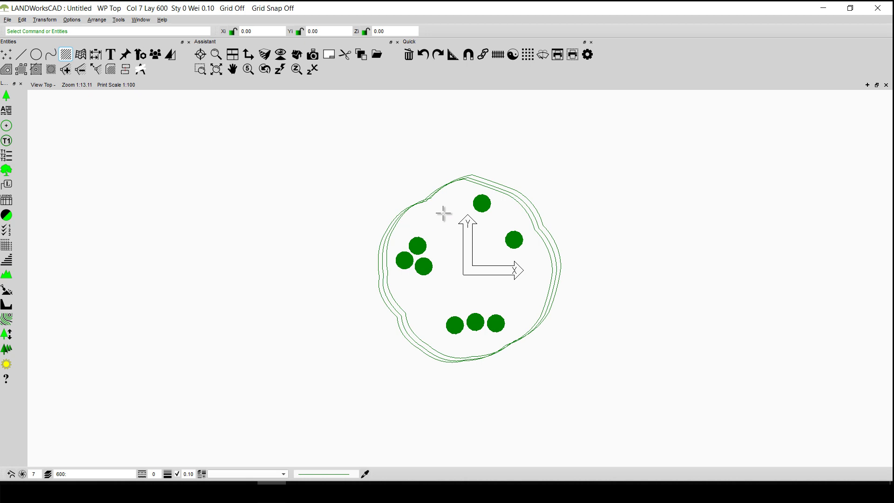
double_click(482, 202)
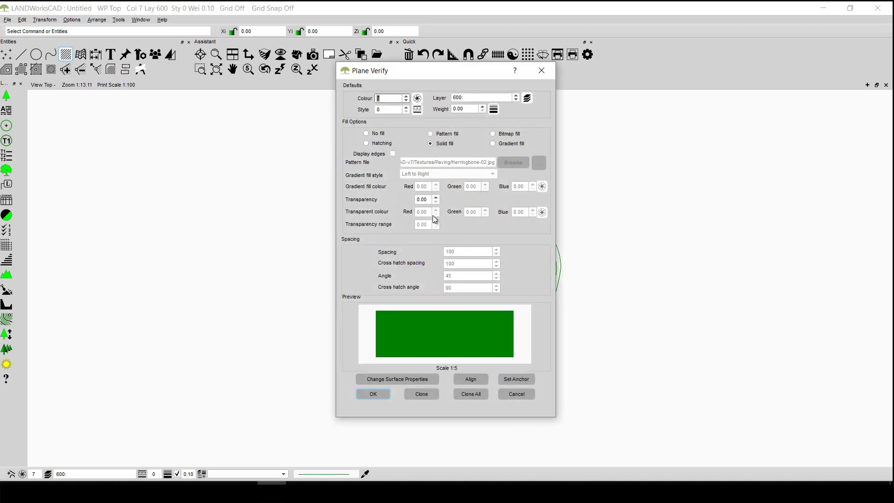
Change the circle planes' fill colour to red, colour 0
click(417, 99)
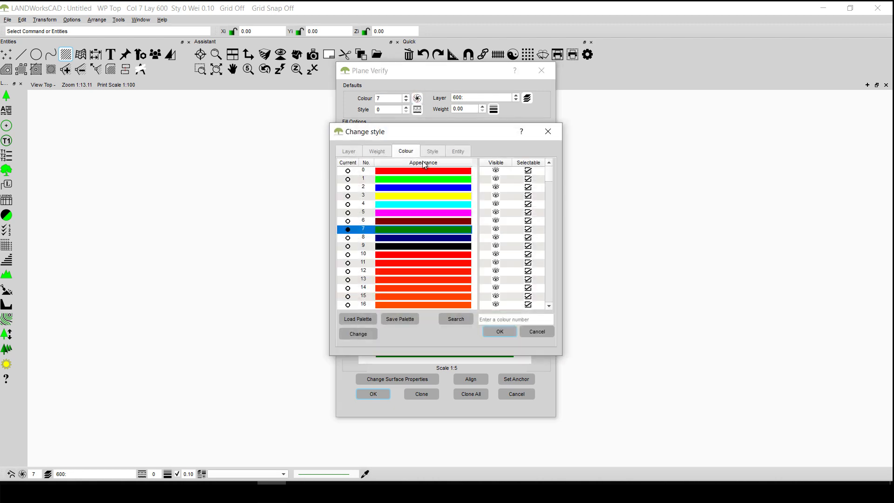
click(499, 331)
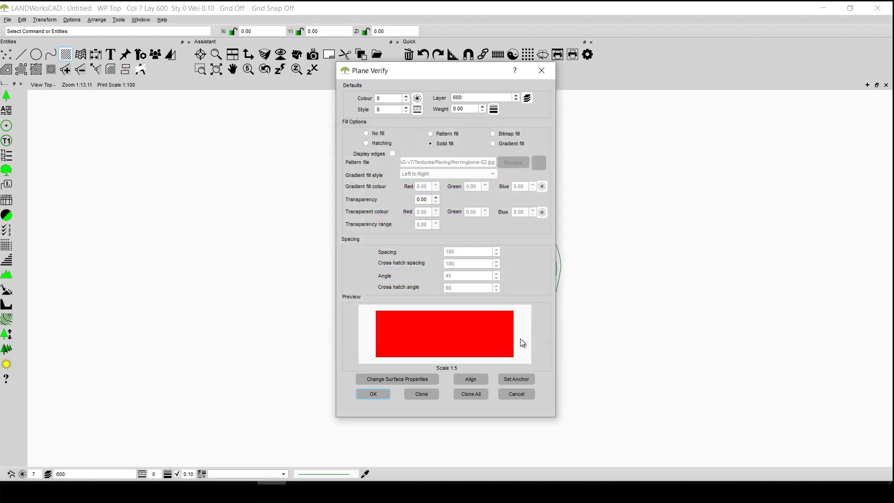
click(374, 394)
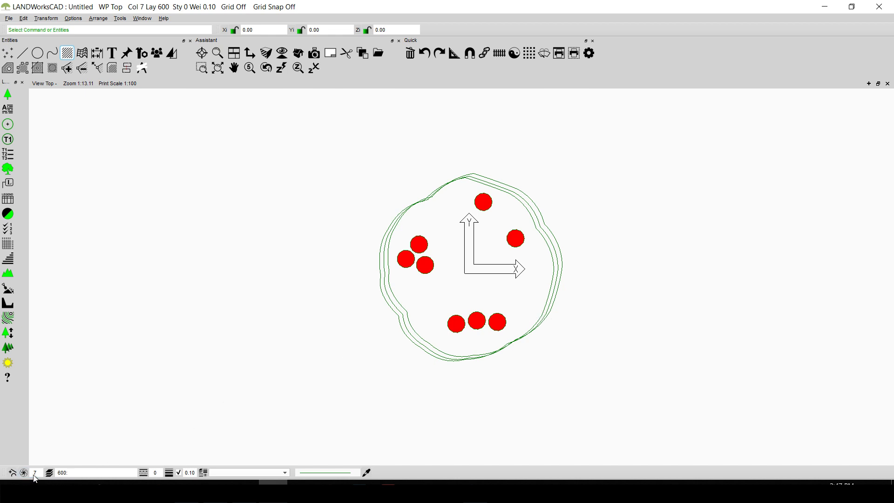
Make layer 601 current and set colour 254 as the current colour
click(7, 363)
click(49, 474)
click(50, 476)
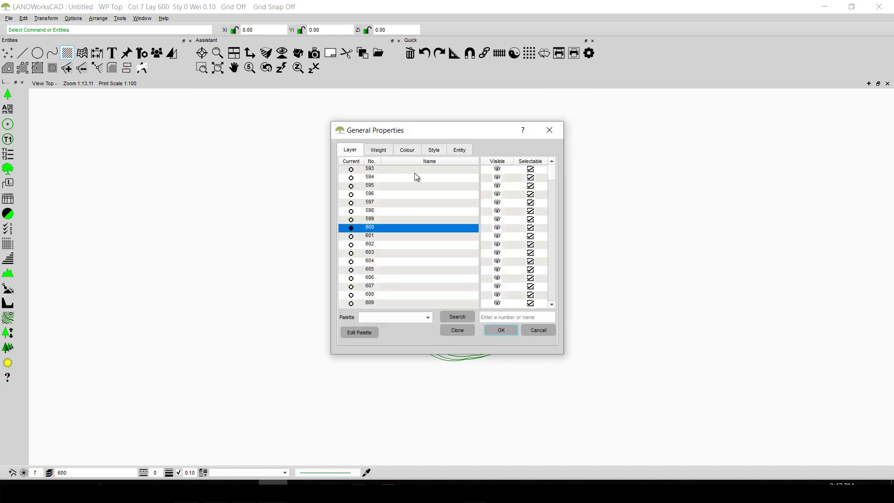
text(601)
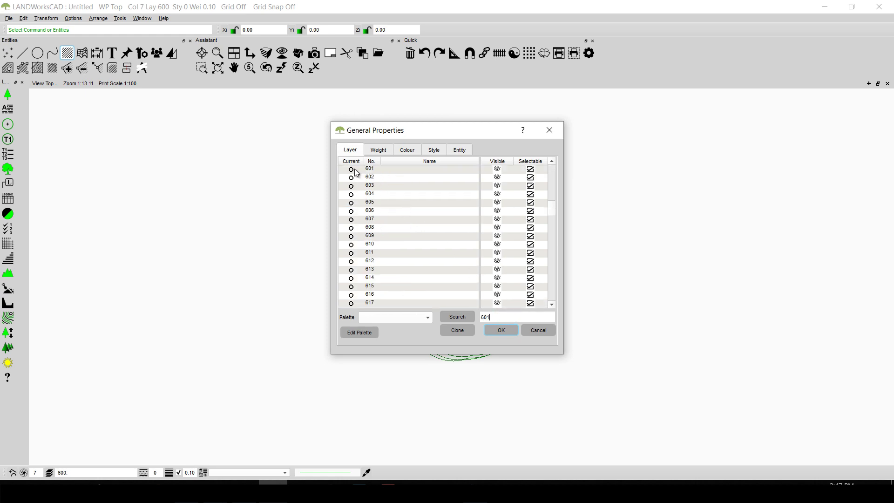
click(351, 170)
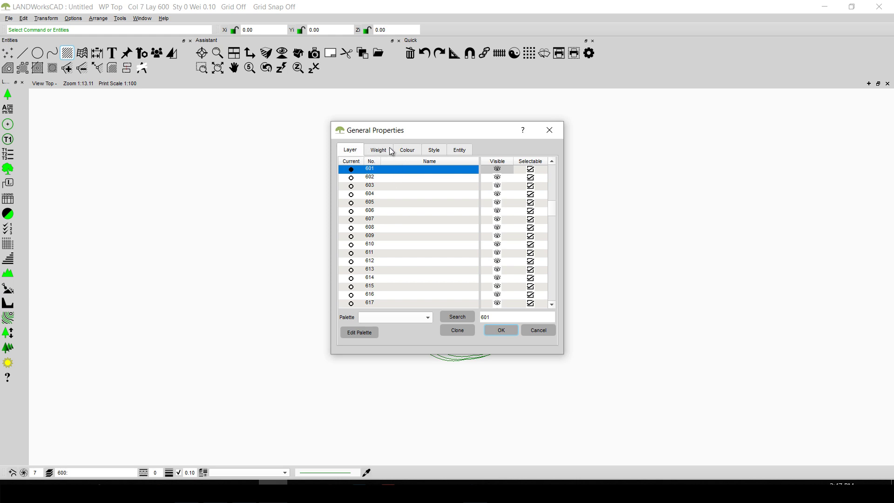
click(406, 150)
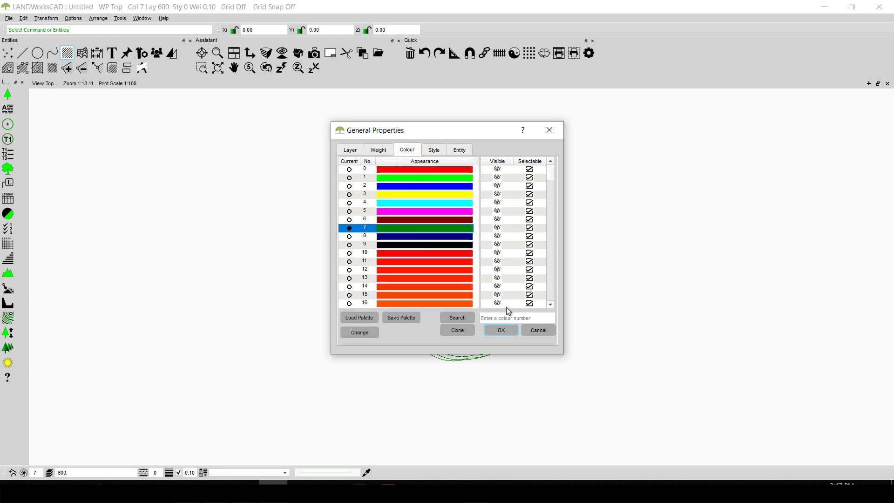
text(254)
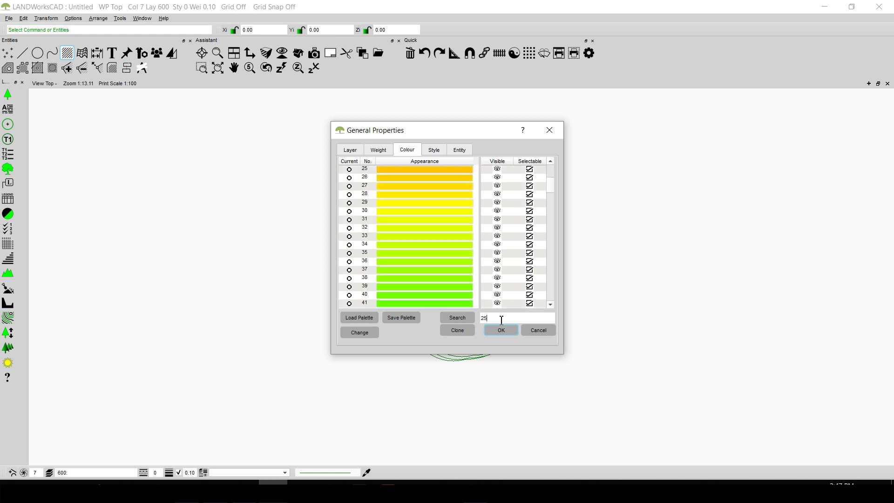
click(346, 295)
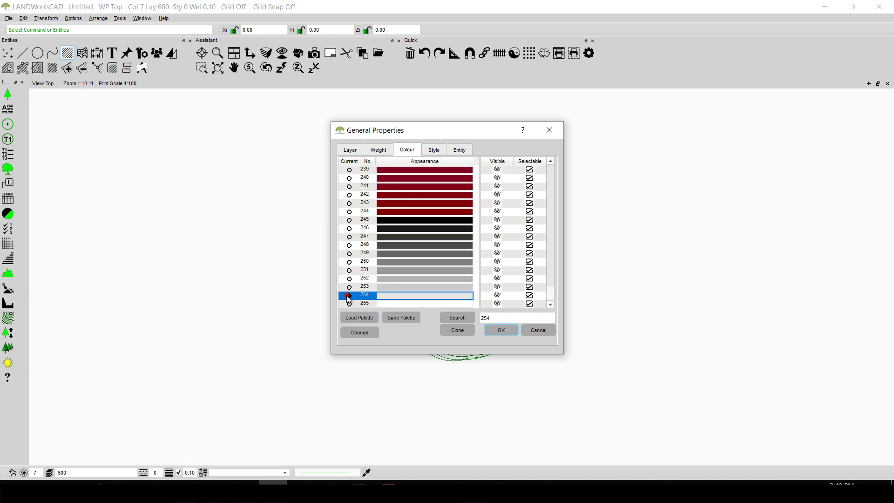
click(506, 331)
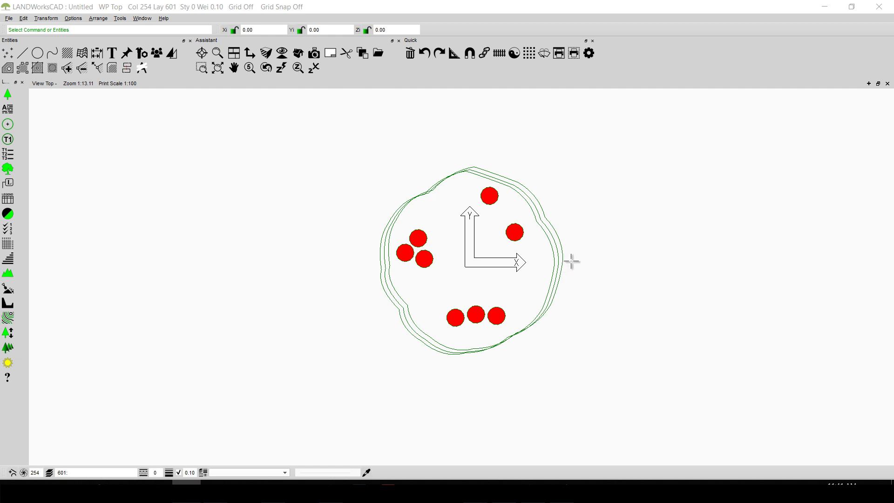
Set the default plane transparency to 0.5, keeping the solid light-grey fill
click(73, 18)
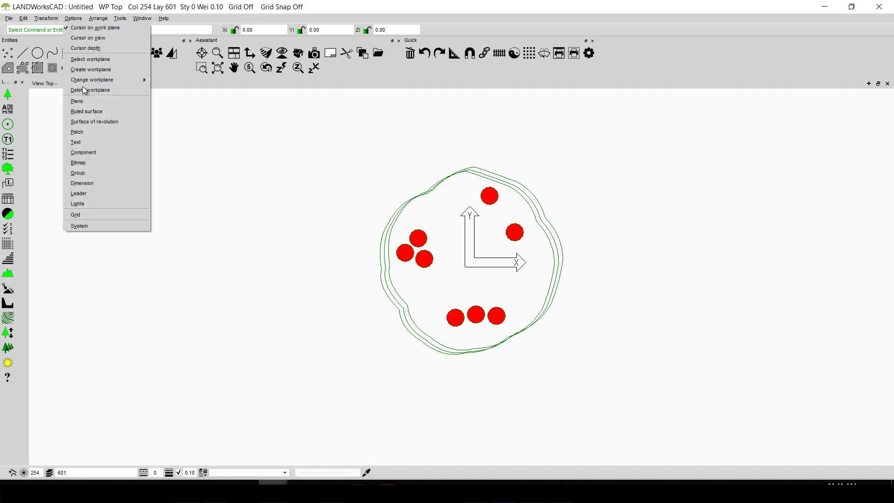
click(93, 103)
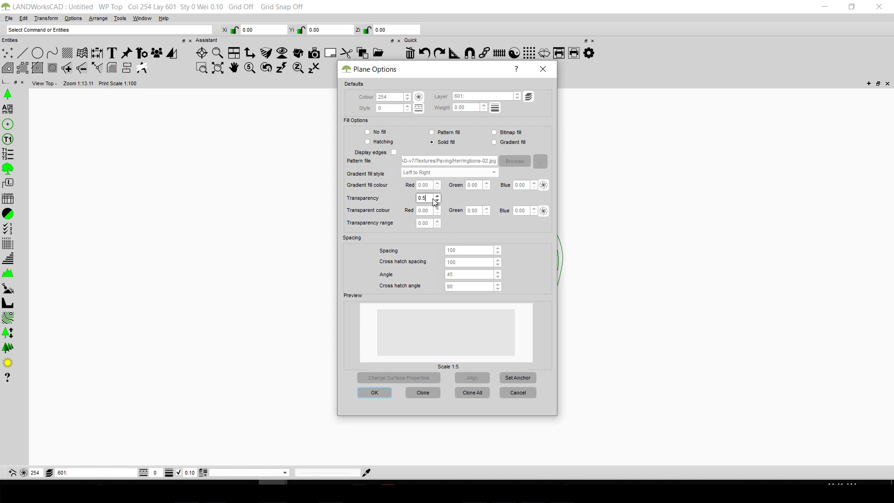
click(379, 392)
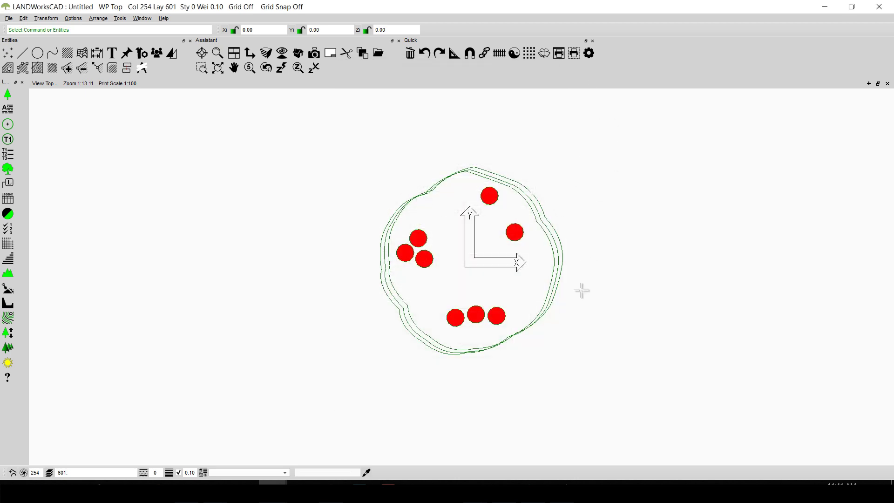
Move the eight red circle planes from layer 600 to layer 601
double_click(488, 196)
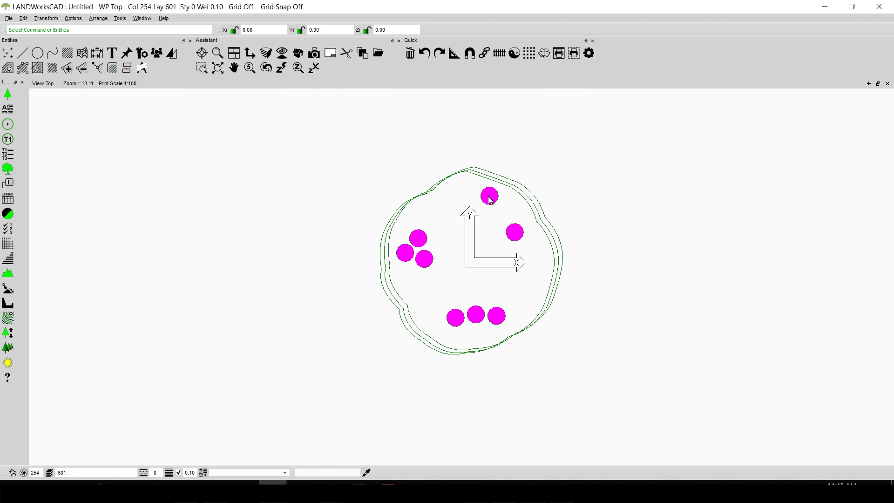
click(528, 98)
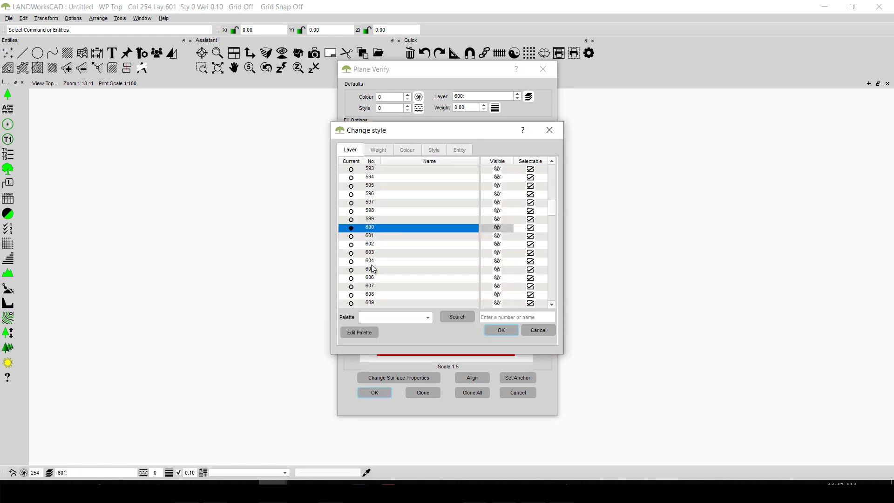
click(350, 237)
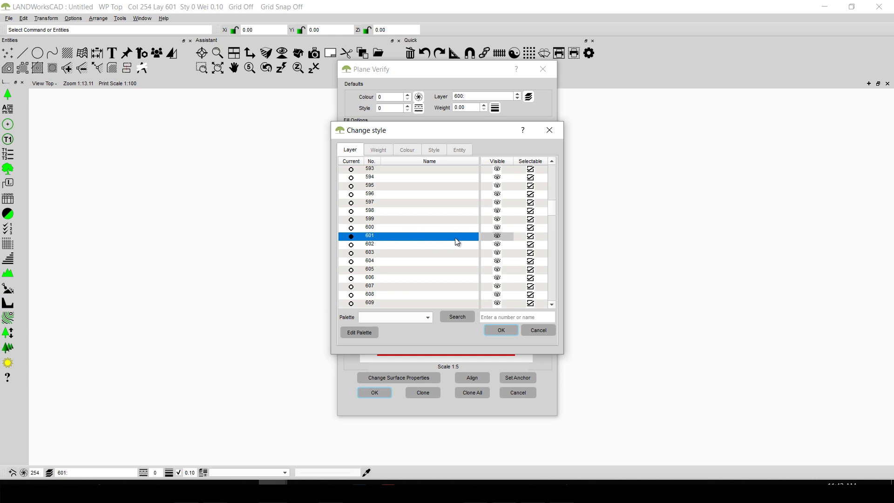
click(506, 331)
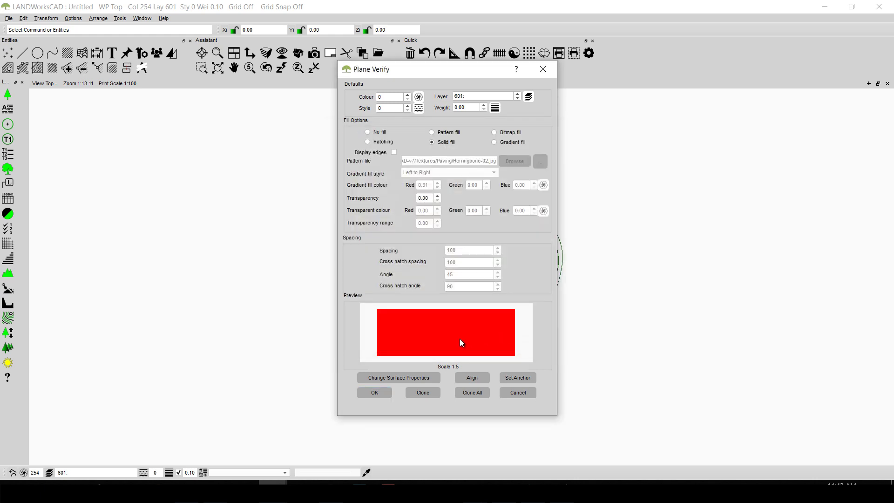
click(376, 392)
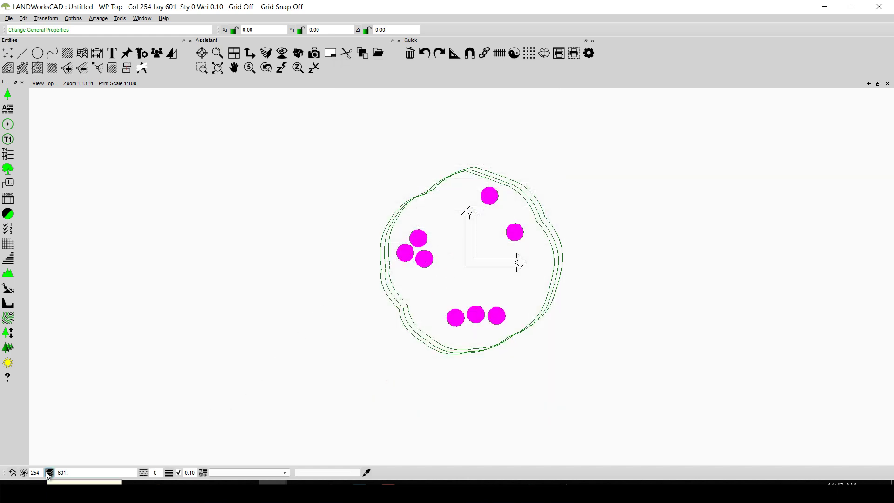
click(579, 225)
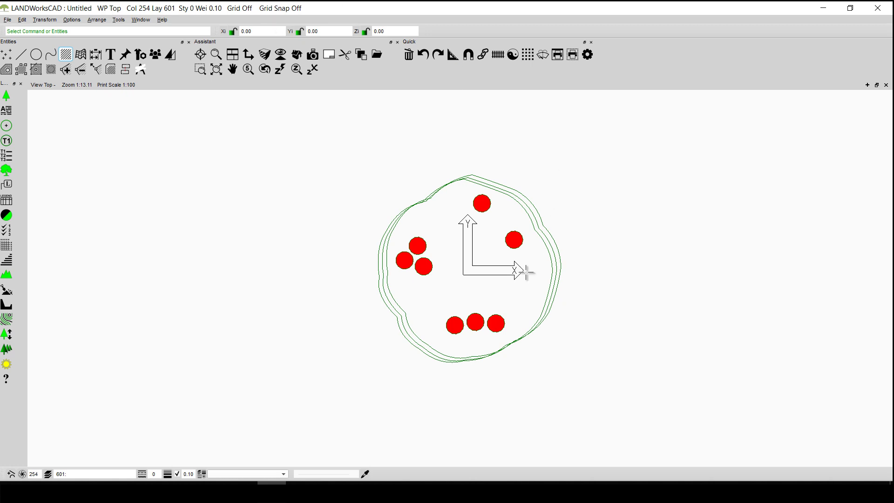
click(55, 68)
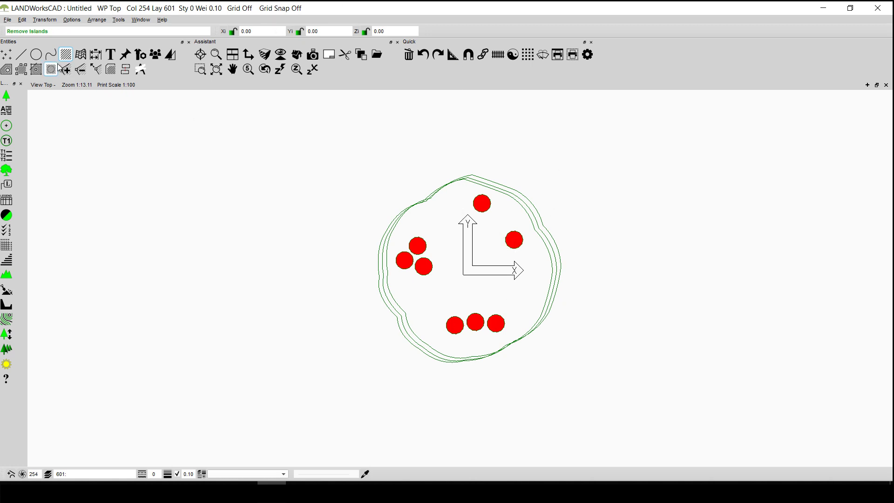
click(21, 71)
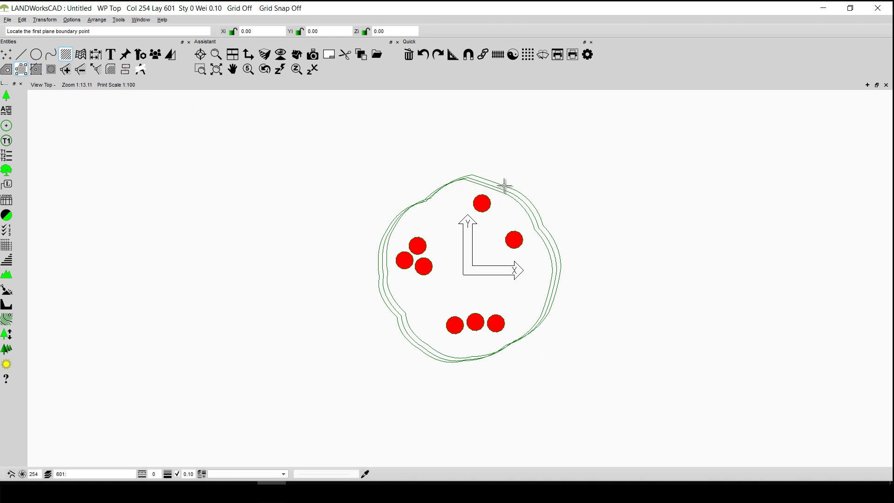
Place plane vertices from the outline top down the right side to the bottom
click(470, 180)
click(519, 197)
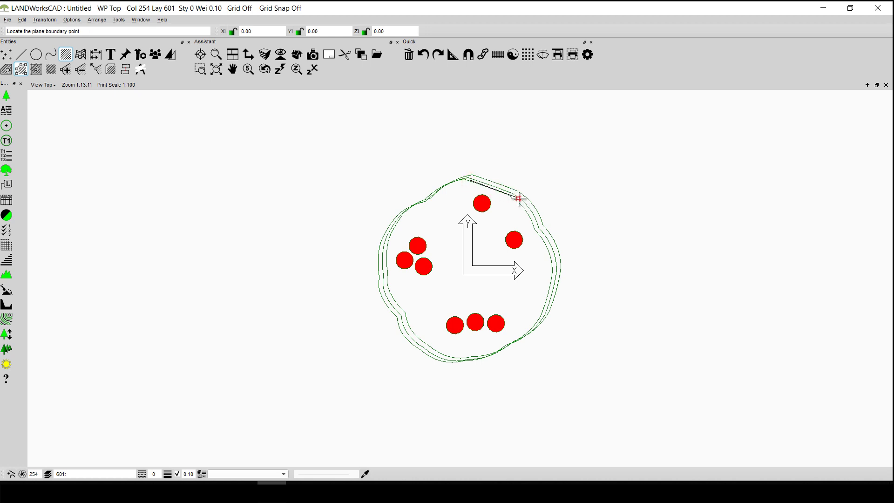
click(532, 218)
click(549, 238)
click(553, 256)
click(544, 305)
click(533, 328)
click(512, 343)
click(493, 351)
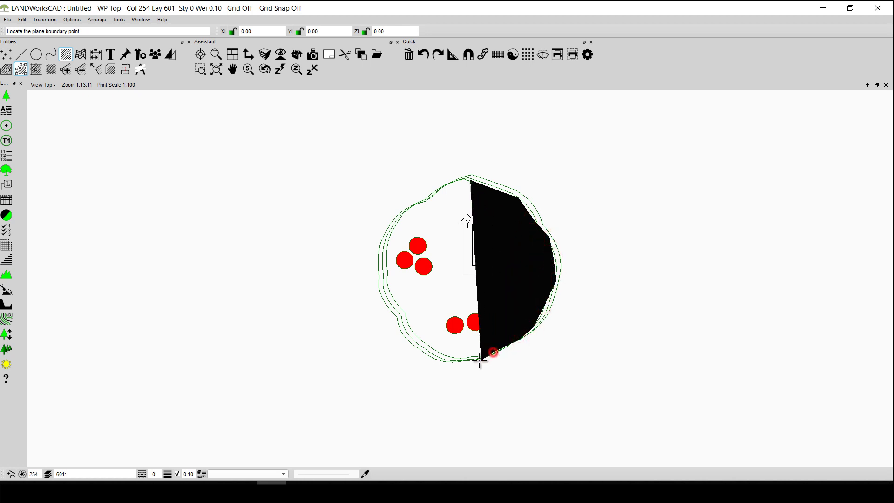
click(479, 359)
click(454, 363)
Continue vertices up the left side, close the plane at its start, and end the command
click(424, 344)
click(412, 336)
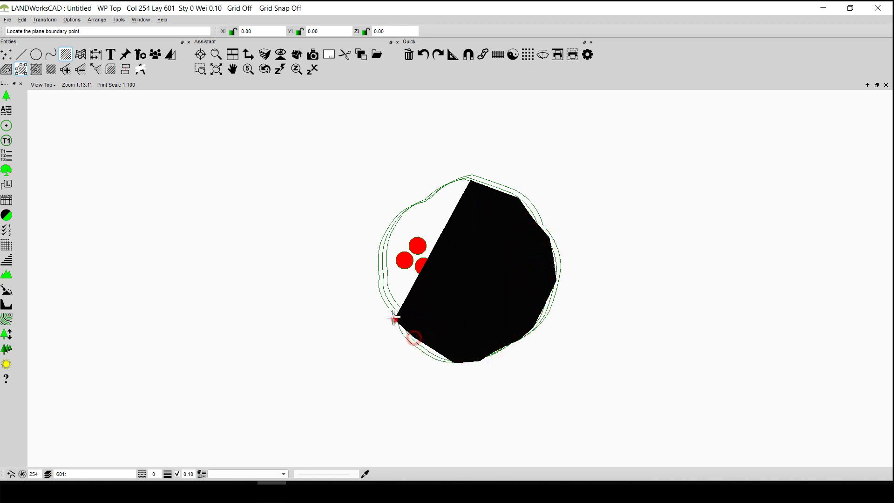
click(395, 320)
click(383, 300)
click(376, 280)
click(380, 256)
click(393, 221)
click(406, 208)
click(427, 193)
click(437, 186)
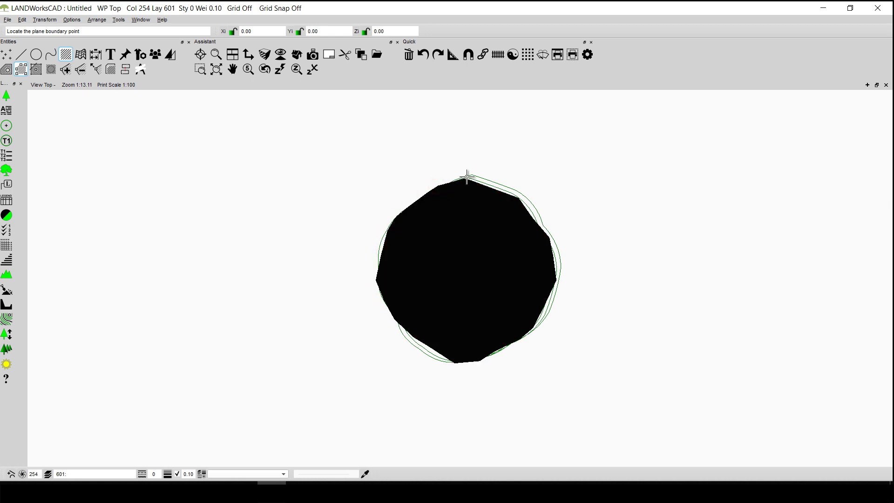
click(439, 166)
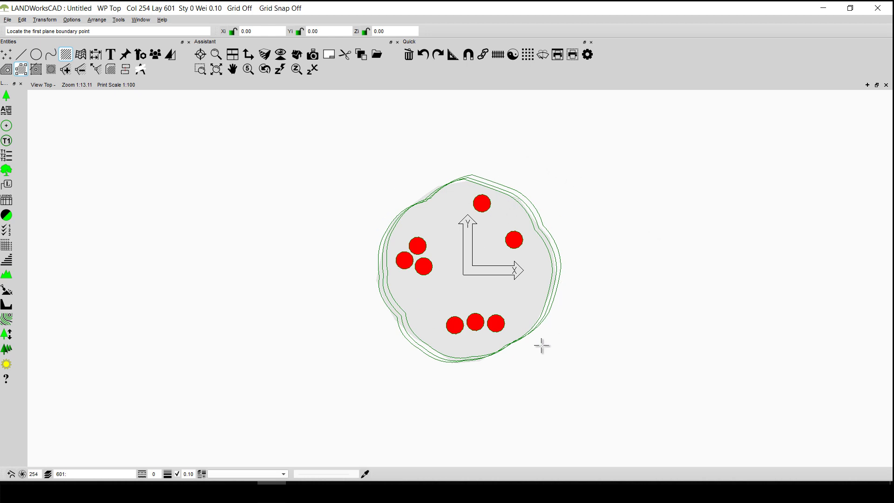
key(Escape)
click(466, 199)
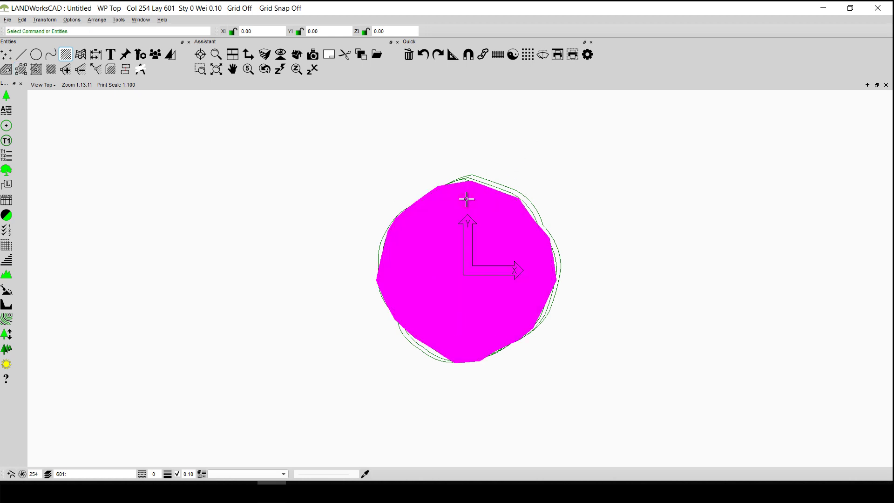
Move two bottom vertices of the hand-drawn plane onto the green outline
click(66, 70)
click(81, 70)
click(95, 71)
click(456, 363)
click(437, 348)
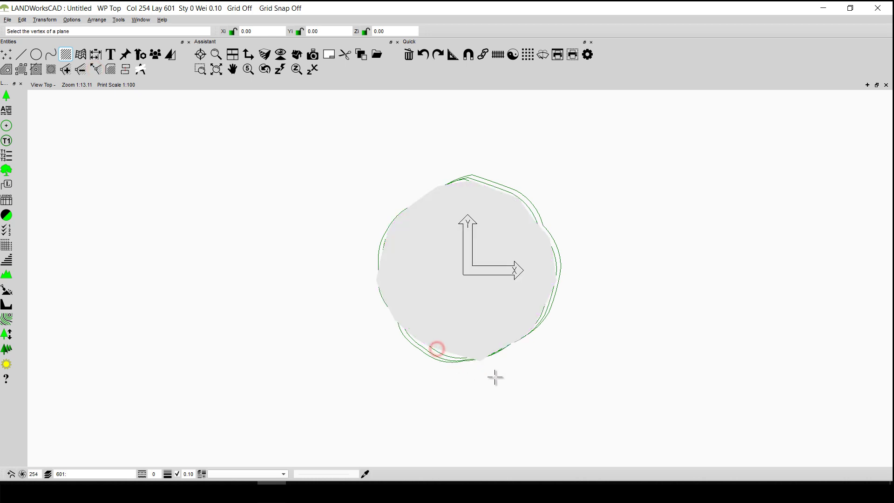
click(480, 360)
click(485, 351)
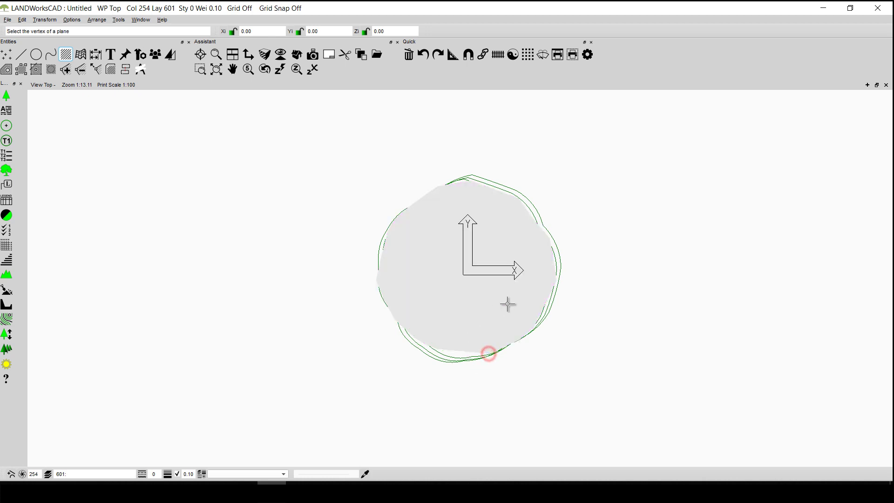
right_click(343, 157)
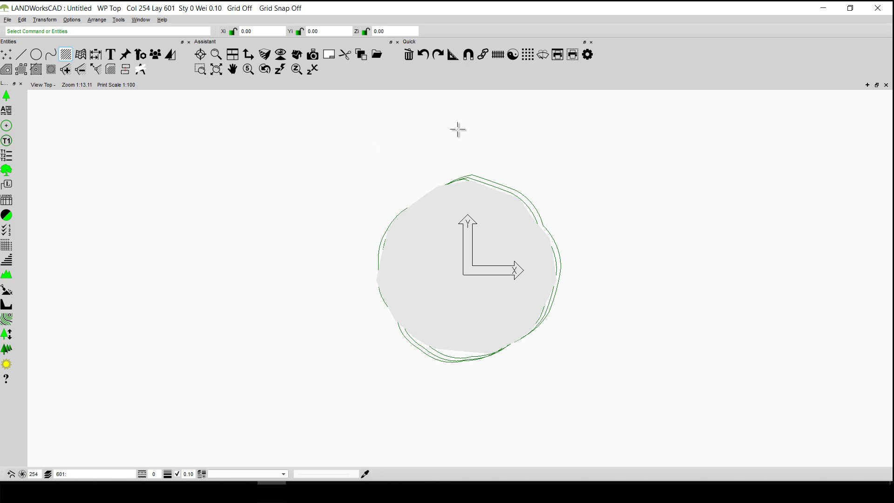
Delete the hand-drawn plane and generate a new plane from the inner green contour
click(490, 214)
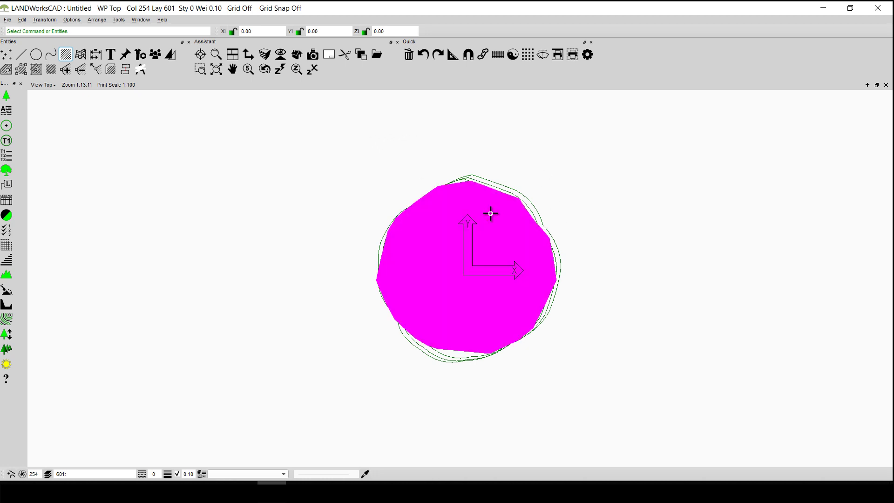
key(Delete)
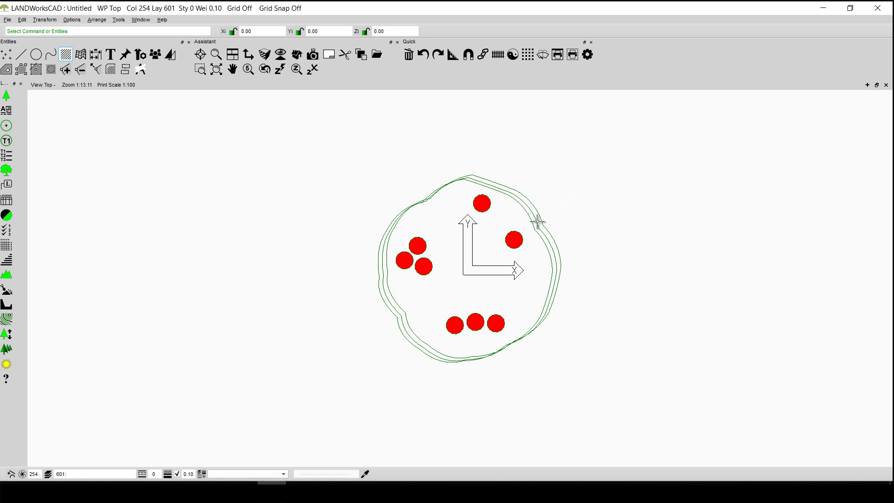
click(532, 222)
click(6, 71)
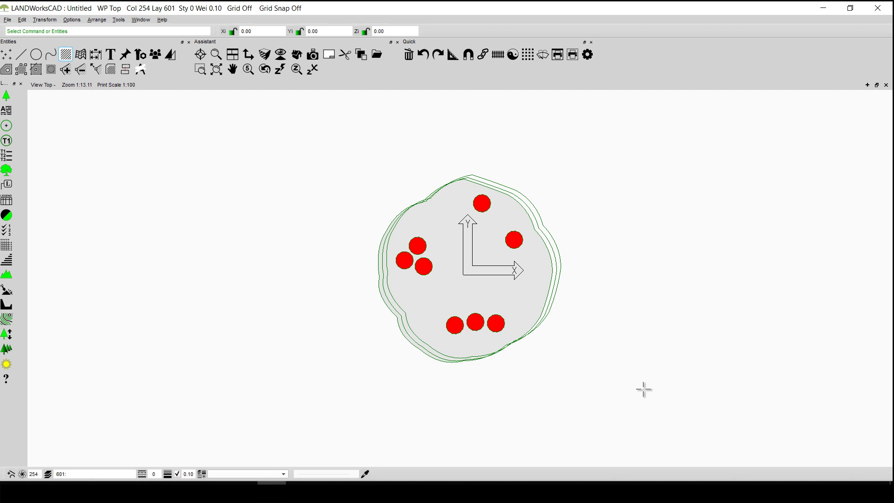
click(7, 20)
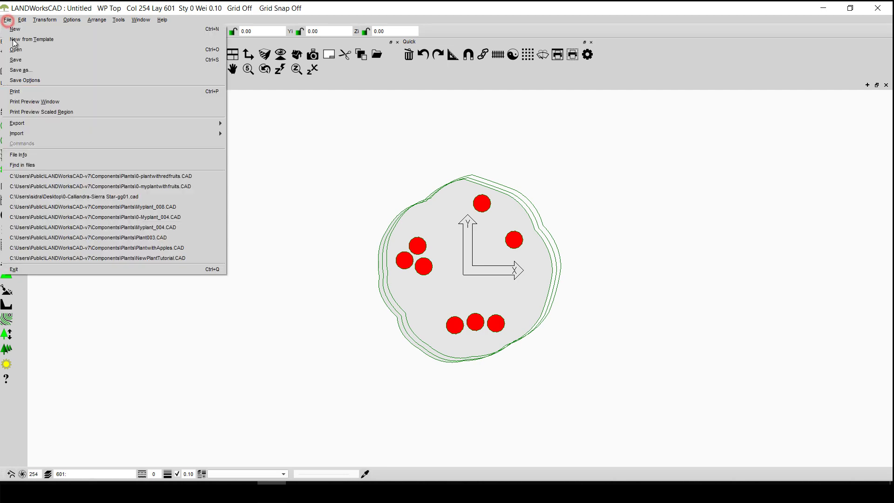
Save the drawing as 0-myplanttutorial in the Components\Plants folder
click(14, 69)
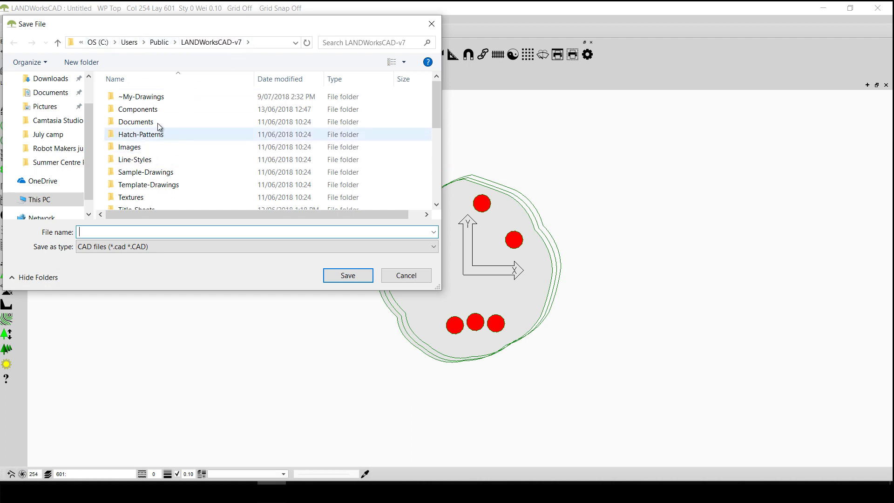
double_click(149, 109)
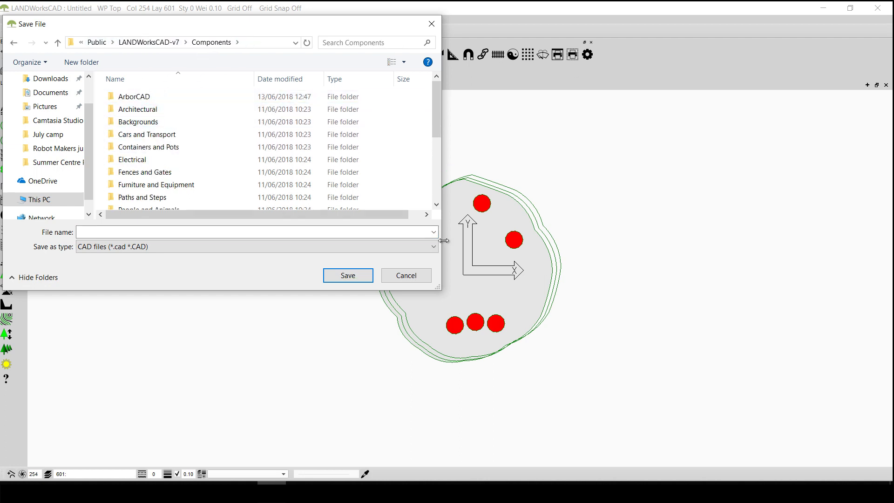
click(436, 205)
click(436, 207)
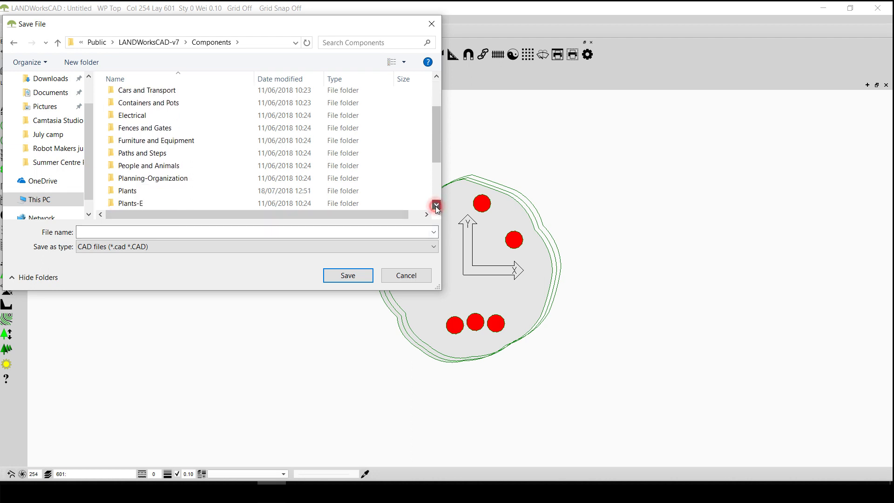
double_click(143, 179)
click(145, 232)
text(0)
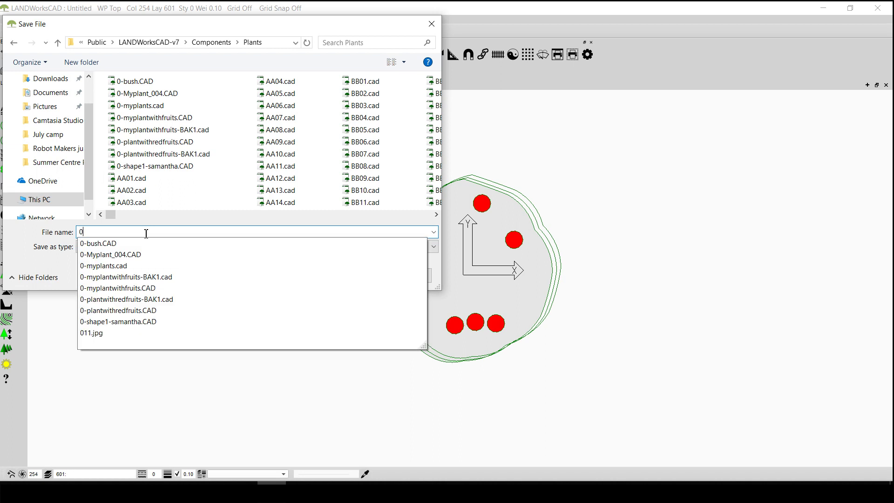
text(-m)
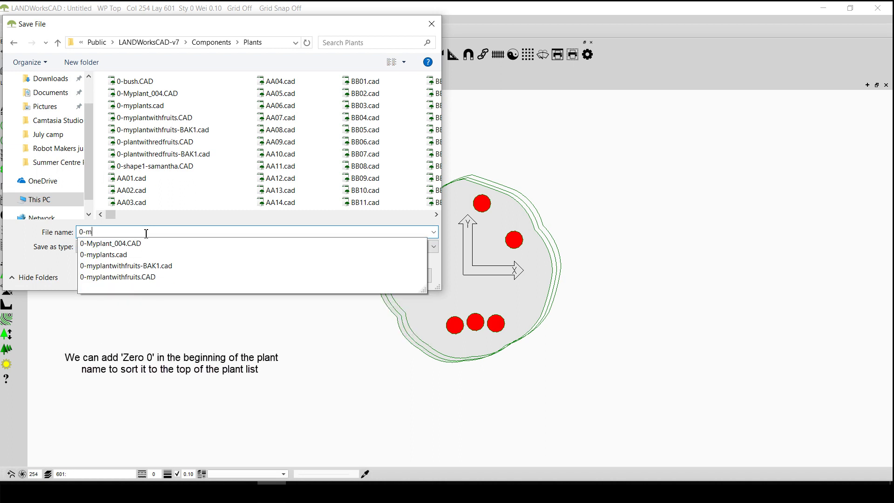
text(yplanttutorial)
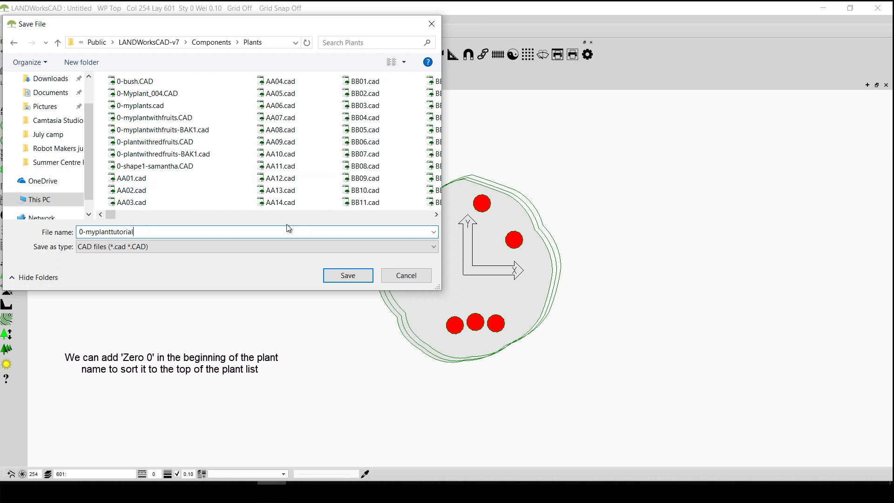
click(347, 275)
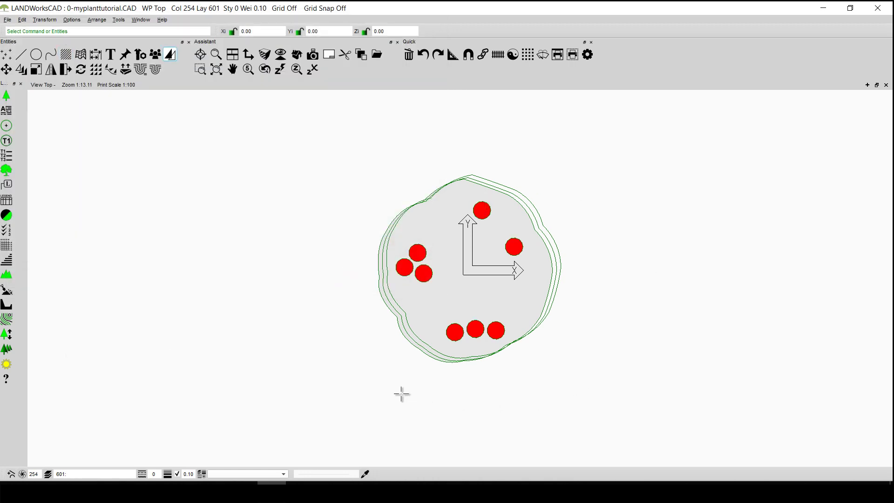
Drag the red circles slightly upward, then clear the selection
click(483, 210)
mouse_move(483, 210)
mouse_down()
mouse_move(455, 238)
mouse_move(499, 195)
mouse_move(475, 235)
mouse_move(479, 192)
mouse_move(475, 213)
mouse_move(481, 203)
mouse_up()
click(521, 168)
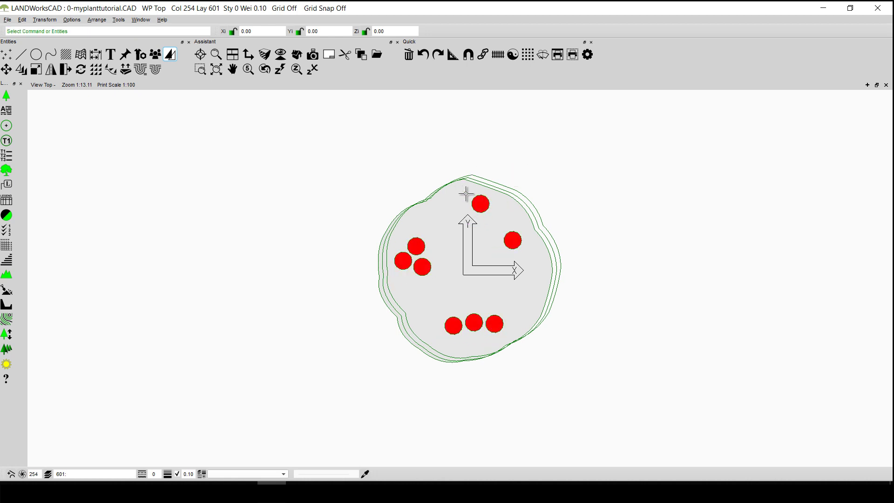
Stretch the top red circle with two-point moves so it sits nearer the outline top
click(479, 200)
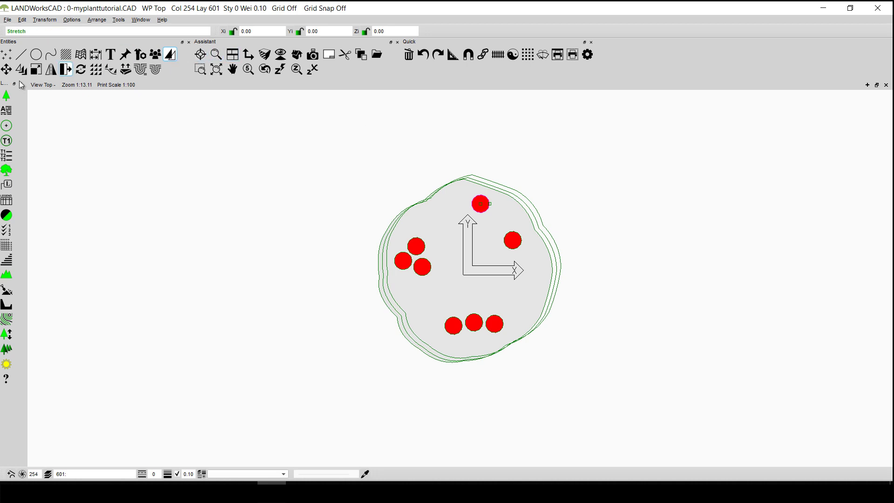
click(65, 70)
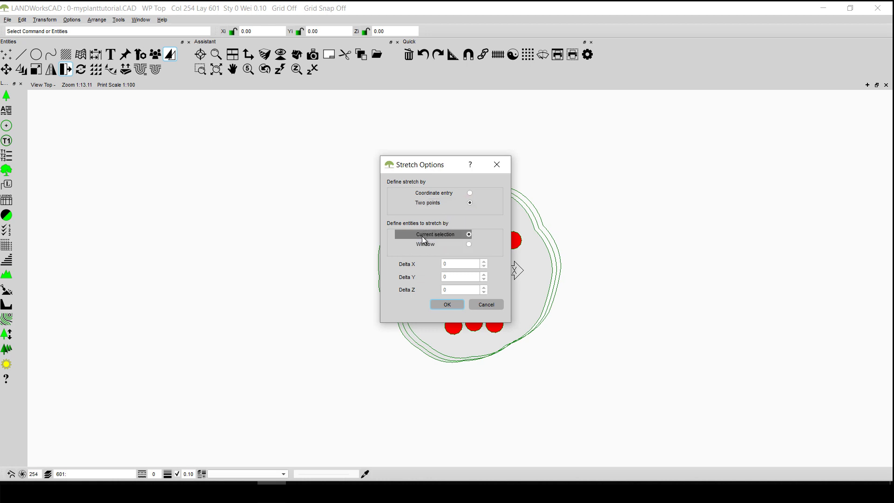
click(446, 304)
click(480, 204)
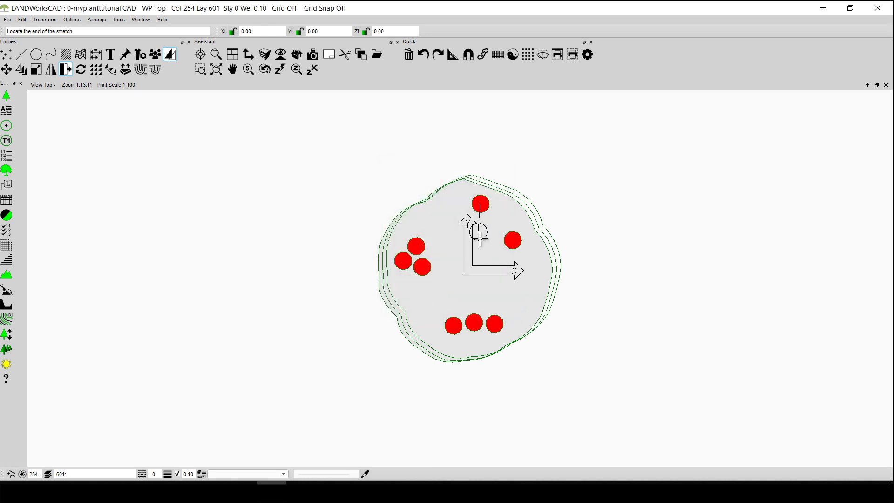
click(487, 254)
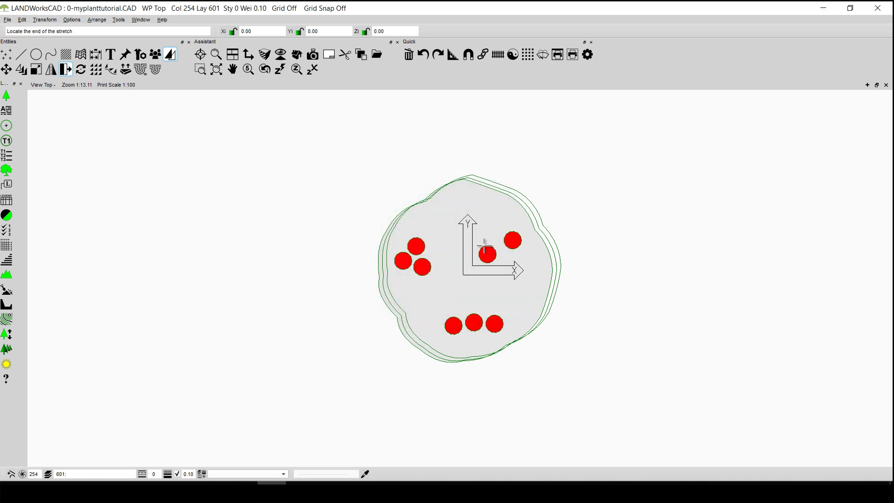
click(481, 195)
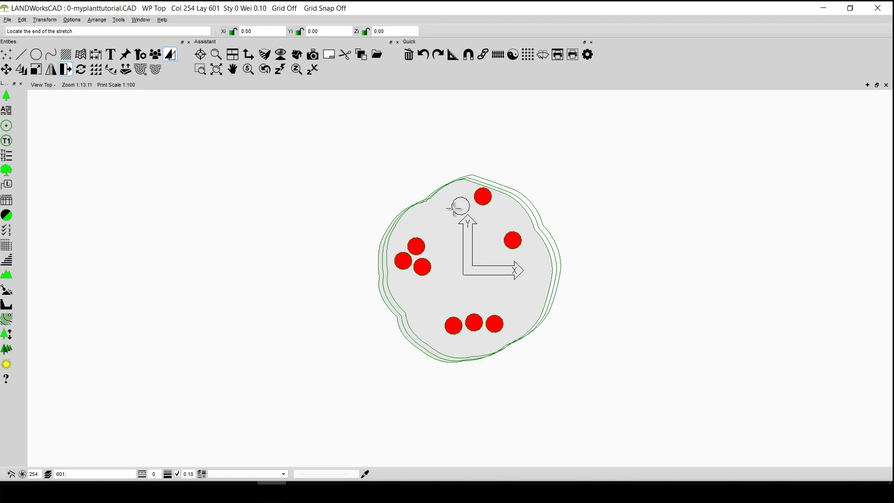
click(487, 203)
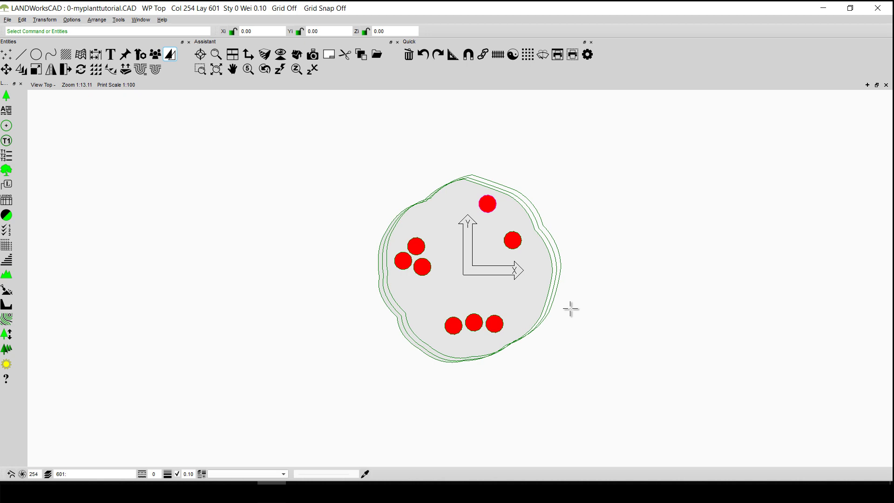